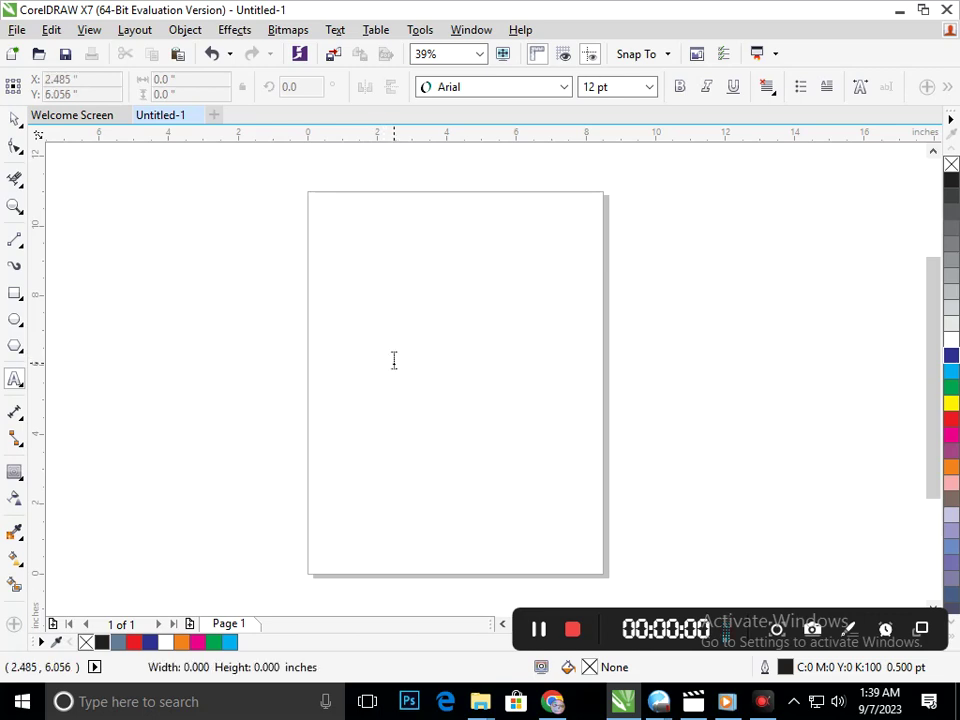
Type a large bold Arial letter R, centre it on the page, and begin a diagonal line.
{"action": "type", "text": "A"}
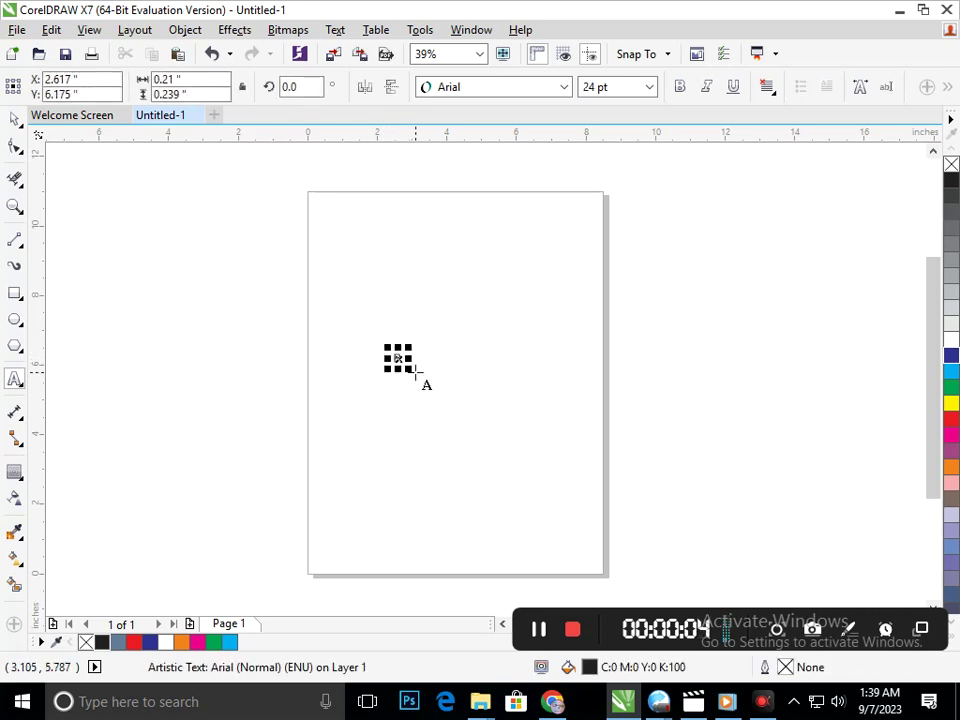
{"action": "left_click_drag", "start_coordinate": [408, 369], "coordinate": [509, 498]}
{"action": "left_click", "coordinate": [15, 119]}
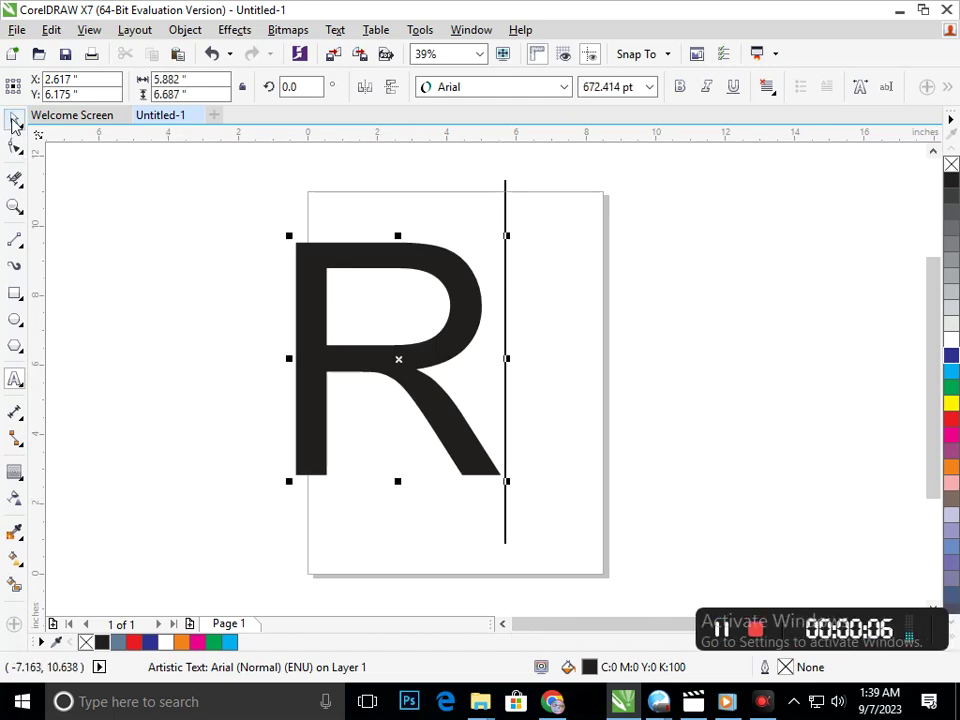
{"action": "left_click", "coordinate": [146, 315]}
{"action": "left_click_drag", "start_coordinate": [474, 405], "coordinate": [577, 437]}
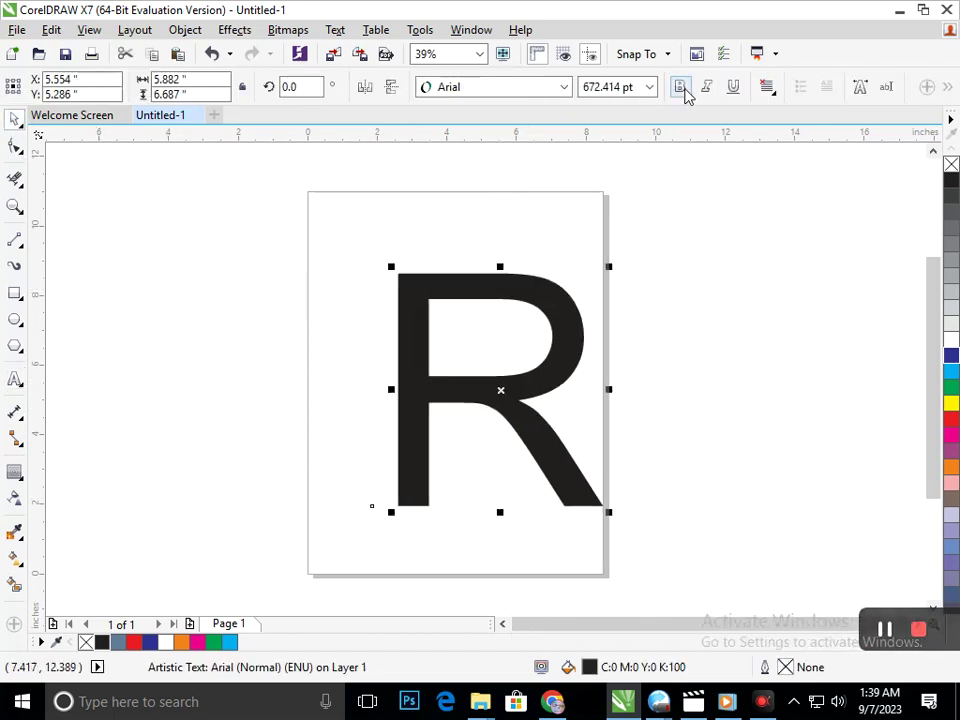
{"action": "left_click", "coordinate": [681, 88]}
{"action": "left_click_drag", "start_coordinate": [519, 434], "coordinate": [501, 438]}
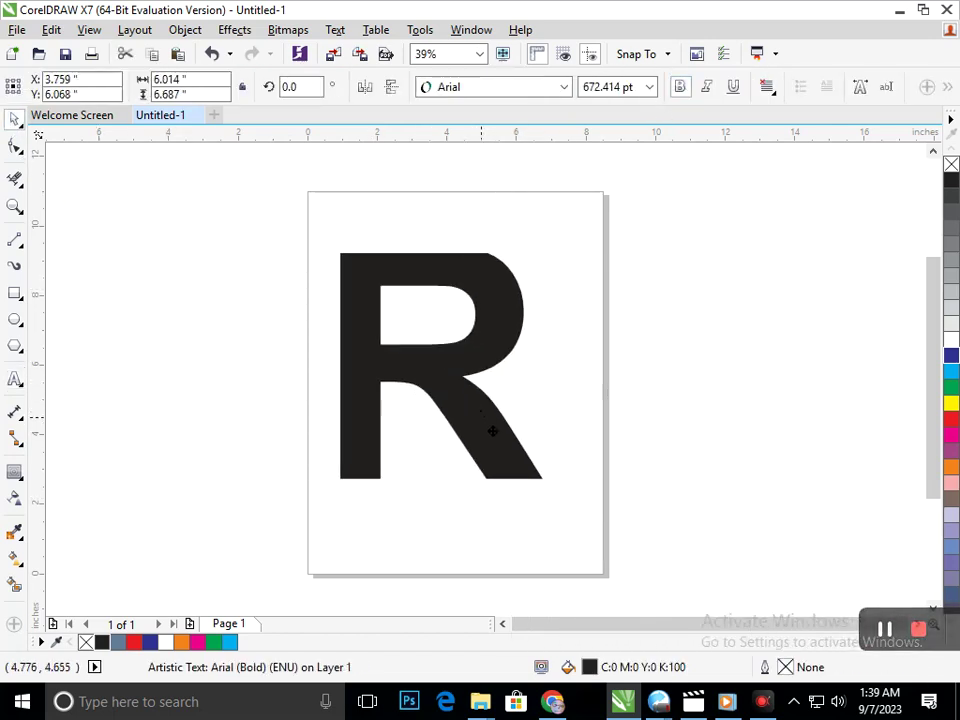
{"action": "key", "text": "F5"}
{"action": "left_click", "coordinate": [350, 511]}
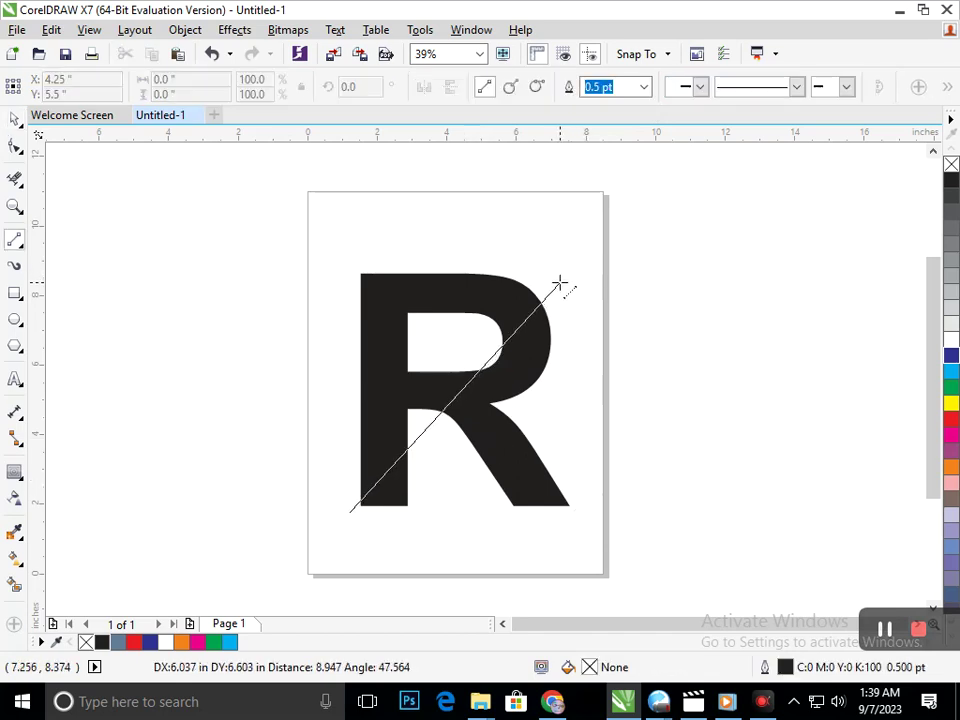
Finish the diagonal line across the R and change the R to no fill with a black outline.
{"action": "left_click", "coordinate": [560, 284]}
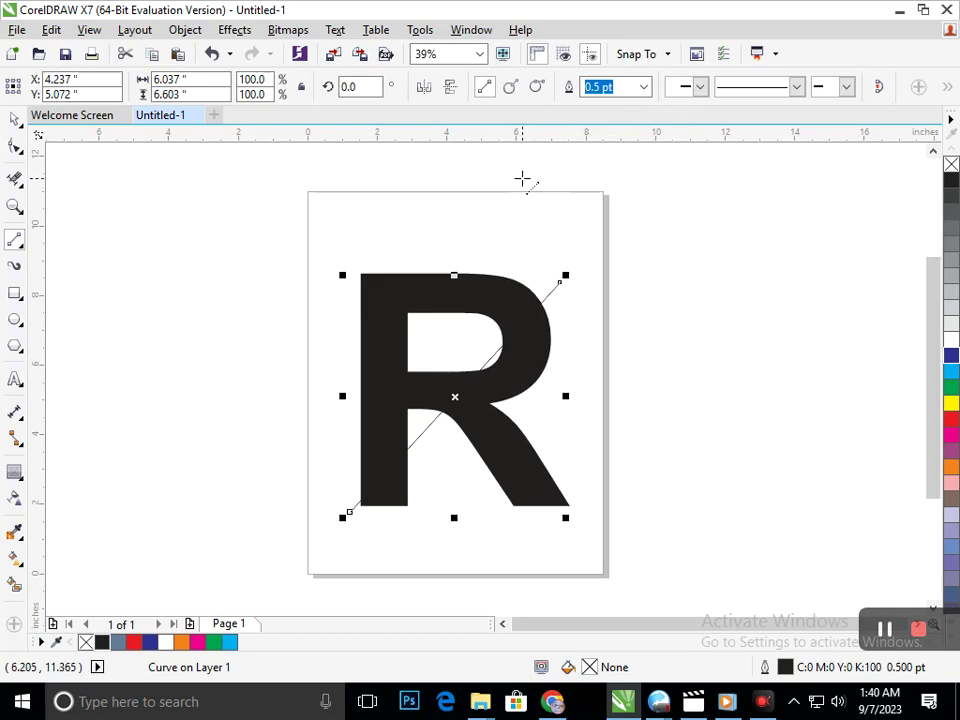
{"action": "key", "text": "space"}
{"action": "key", "text": "Tab"}
{"action": "left_click", "coordinate": [951, 162]}
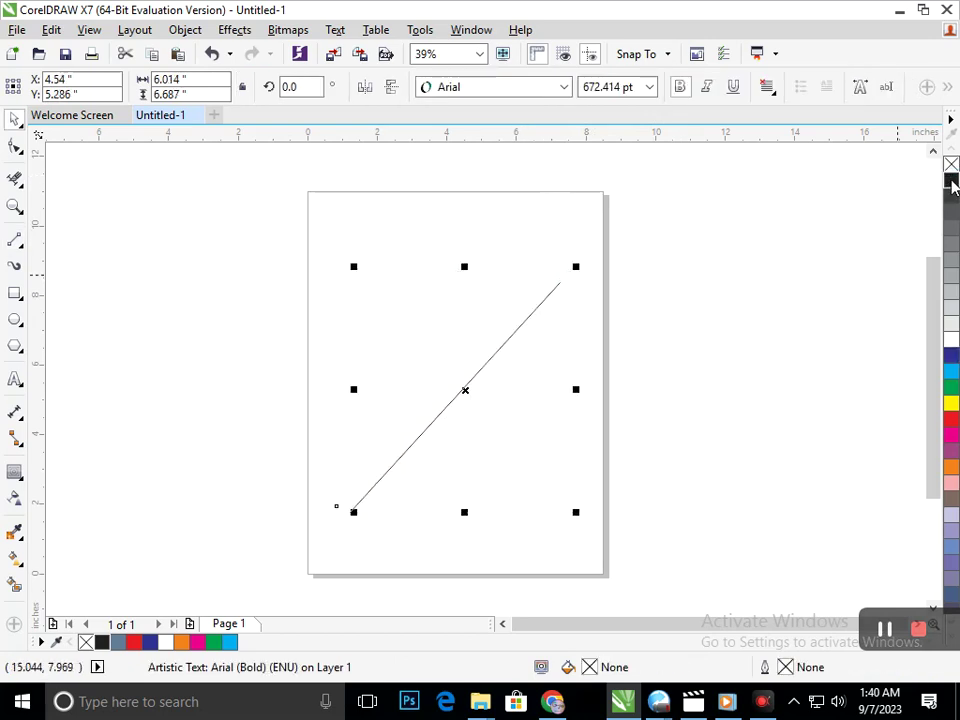
{"action": "right_click", "coordinate": [951, 180]}
{"action": "left_click", "coordinate": [737, 386]}
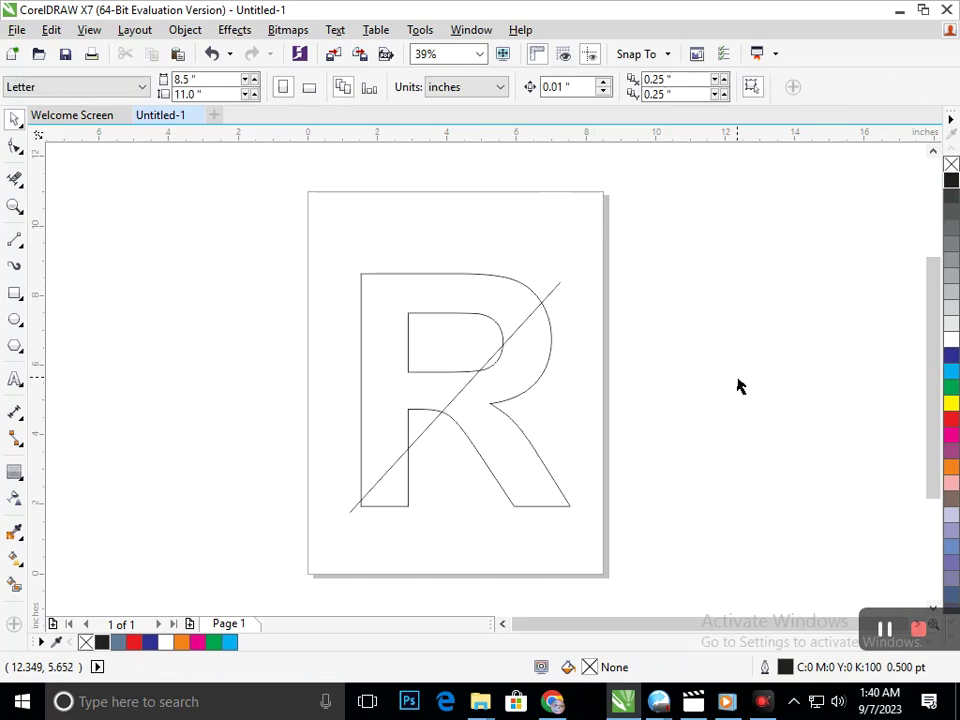
Convert the diagonal line to a curve and bend it into an S-shaped swoosh through the R.
{"action": "left_click", "coordinate": [550, 304]}
{"action": "left_click", "coordinate": [15, 146]}
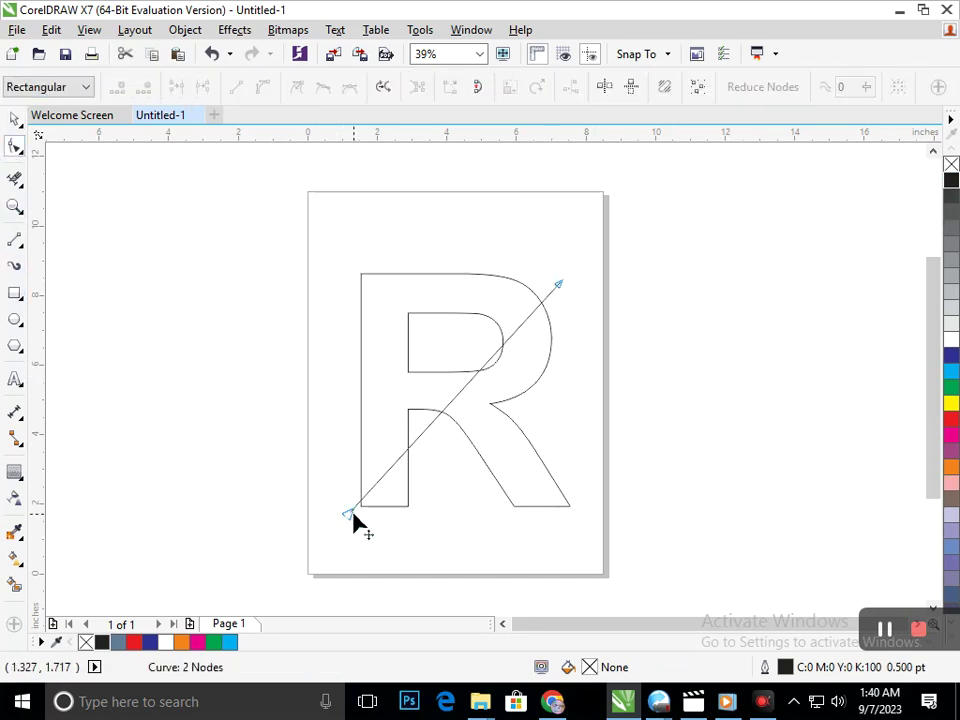
{"action": "left_click", "coordinate": [444, 408]}
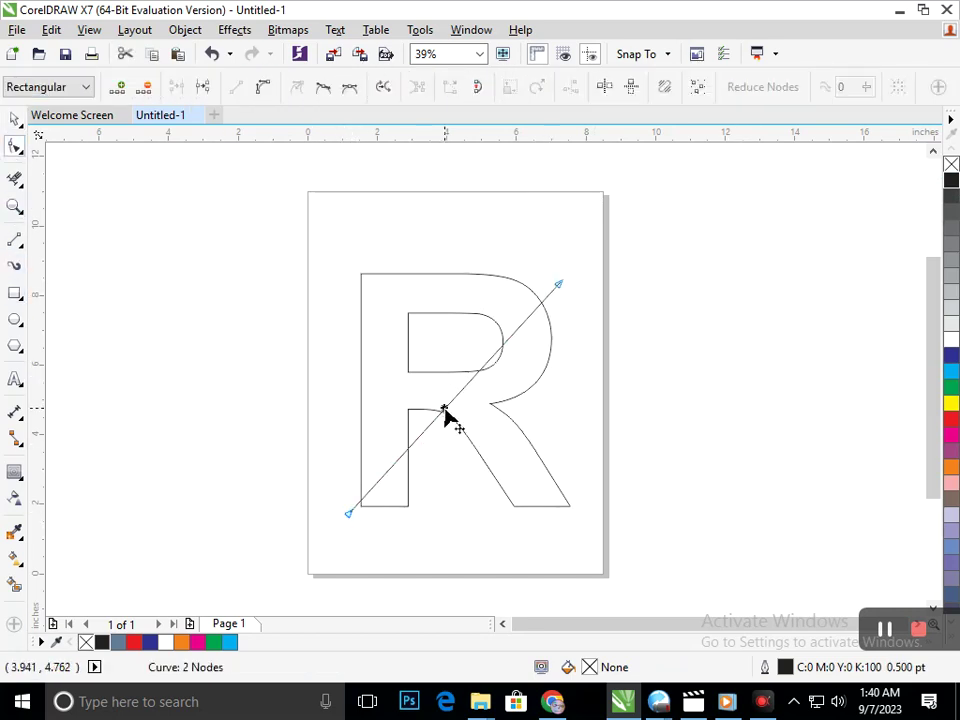
{"action": "left_click", "coordinate": [262, 88]}
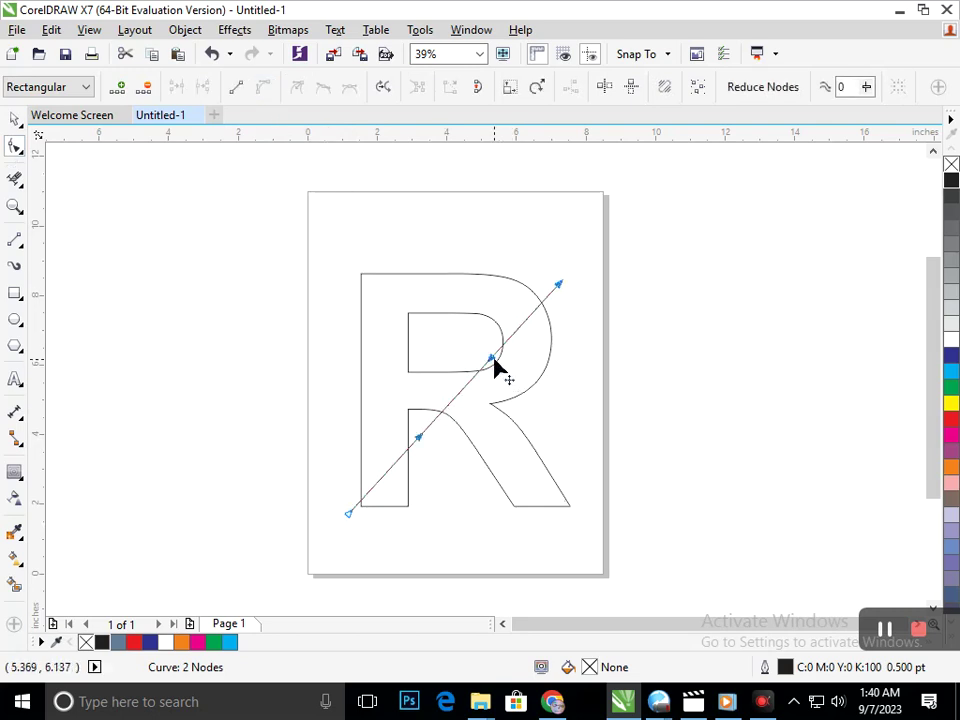
{"action": "left_click_drag", "start_coordinate": [493, 362], "coordinate": [524, 452]}
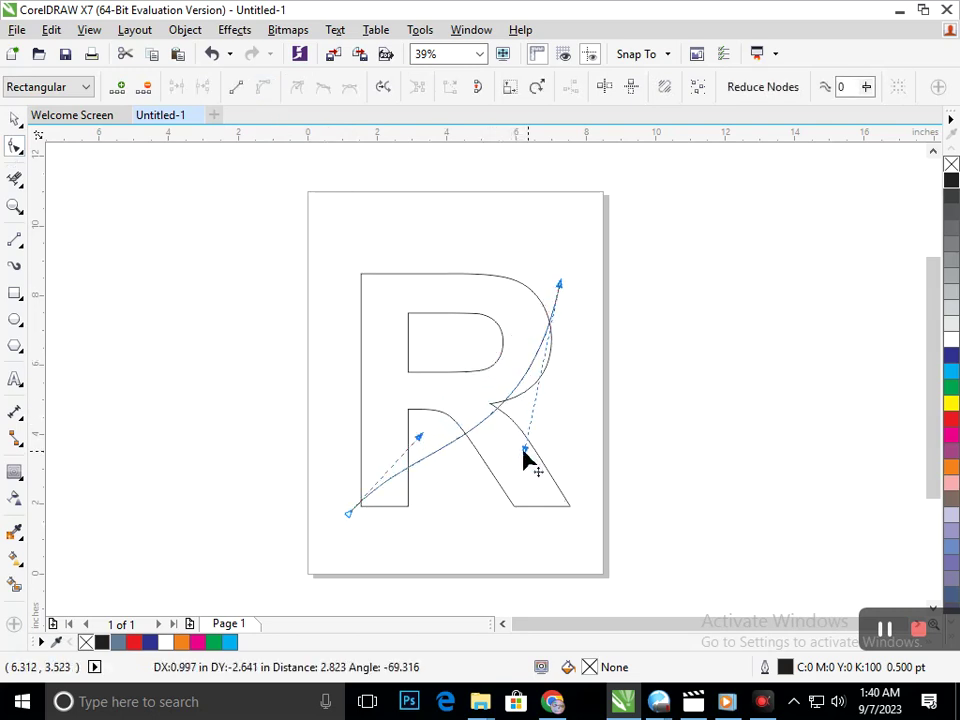
{"action": "mouse_move", "coordinate": [419, 437]}
{"action": "left_mouse_down"}
{"action": "mouse_move", "coordinate": [365, 340]}
{"action": "mouse_move", "coordinate": [347, 336]}
{"action": "left_mouse_up"}
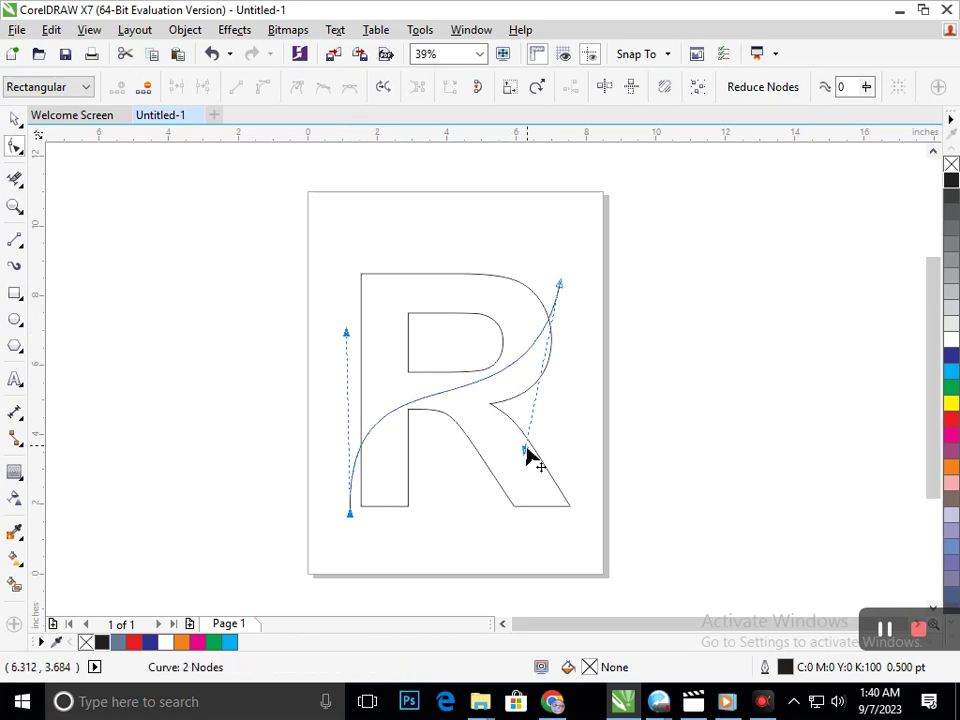
{"action": "left_click_drag", "start_coordinate": [525, 451], "coordinate": [549, 458]}
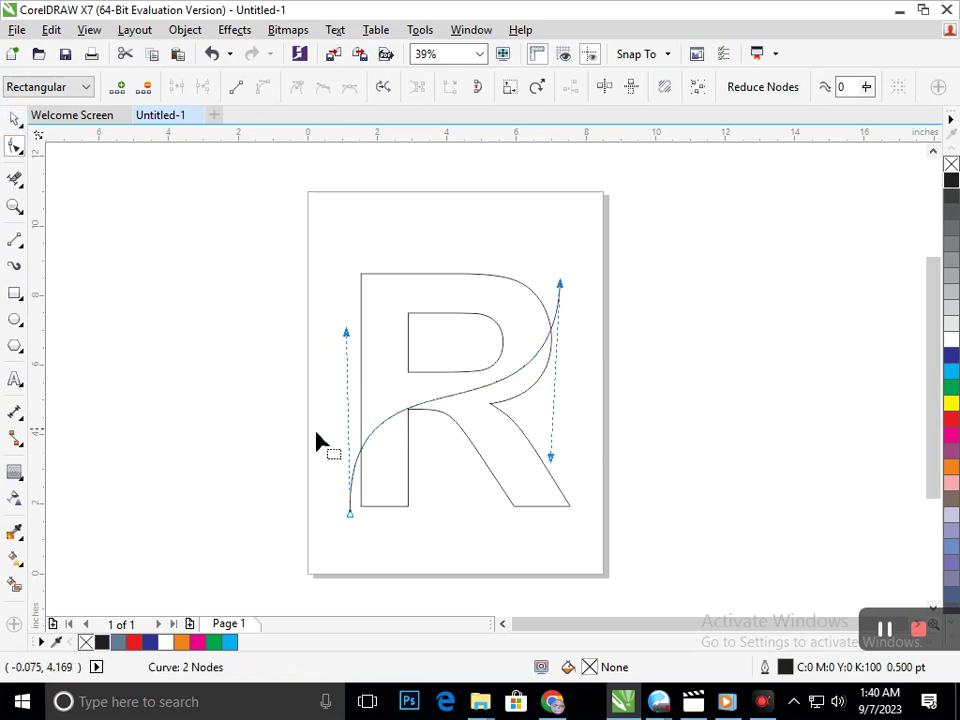
{"action": "left_click", "coordinate": [15, 120]}
{"action": "left_click", "coordinate": [335, 520]}
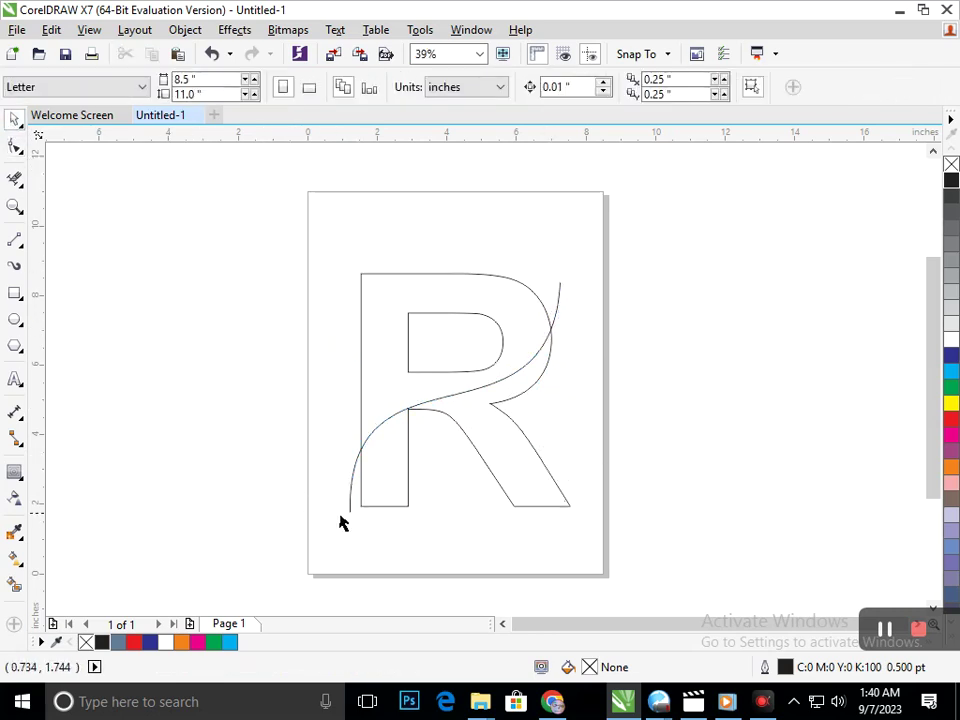
Duplicate the swoosh just above the original and join the two curves' top ends.
{"action": "left_click_drag", "start_coordinate": [350, 512], "coordinate": [337, 495]}
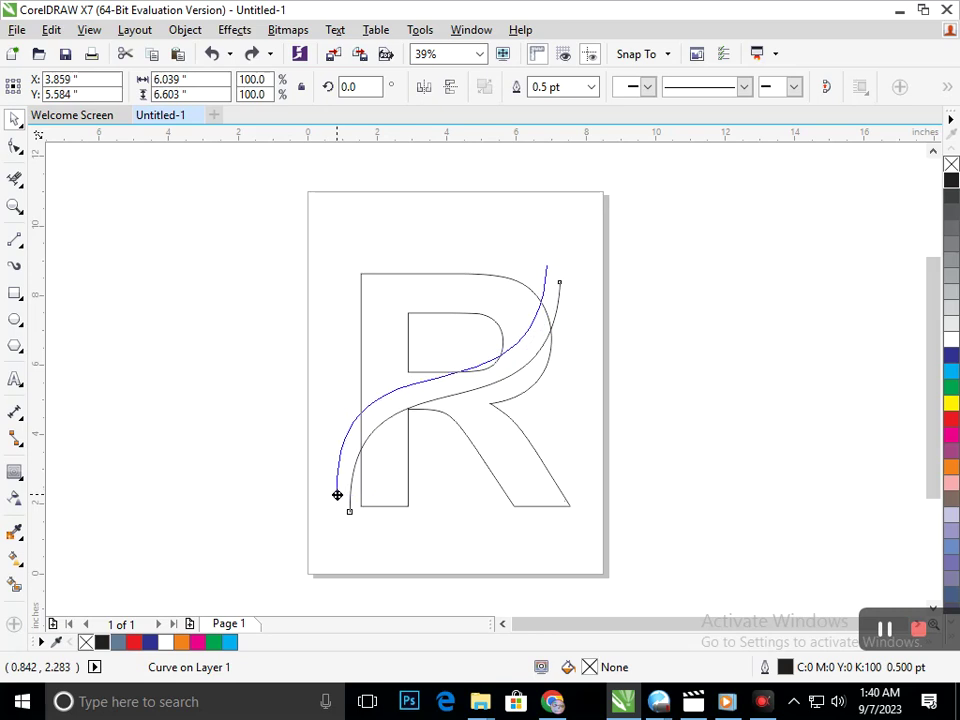
{"action": "left_click_drag", "start_coordinate": [337, 495], "coordinate": [349, 512]}
{"action": "left_click", "coordinate": [15, 147]}
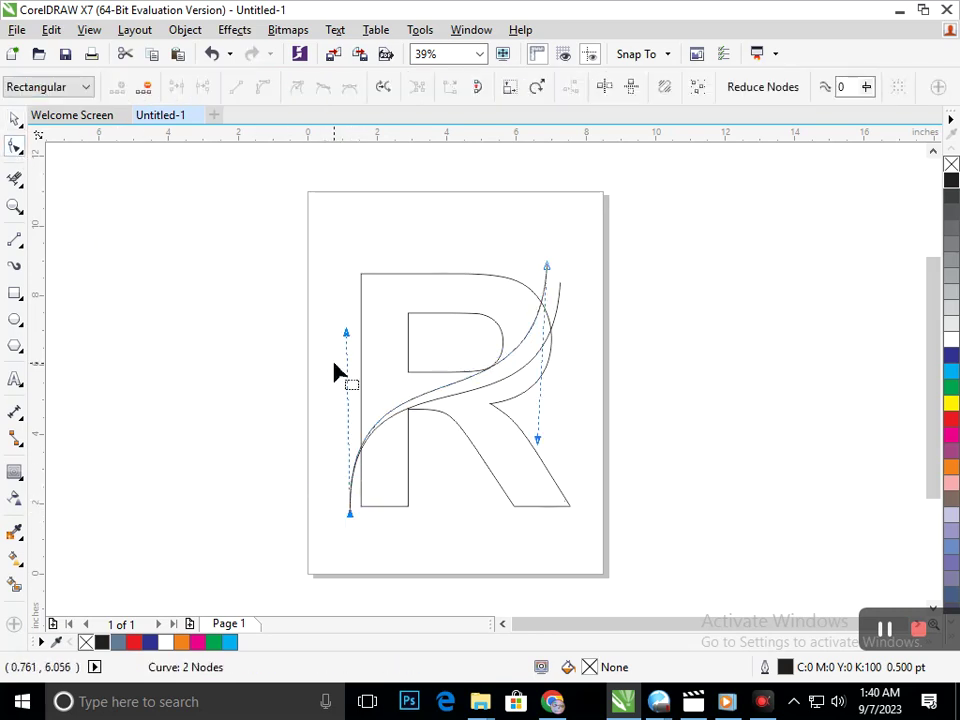
{"action": "left_click_drag", "start_coordinate": [348, 344], "coordinate": [343, 297]}
{"action": "left_click_drag", "start_coordinate": [548, 268], "coordinate": [559, 284]}
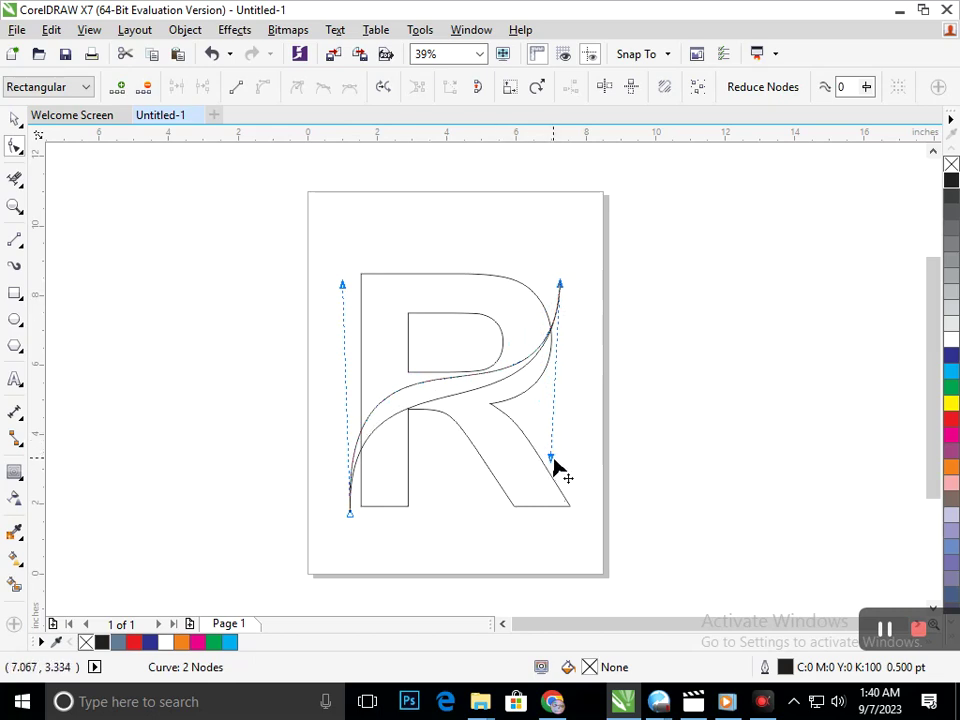
Fine-tune the copy's left and right bends so the curves form a tapering band.
{"action": "left_click_drag", "start_coordinate": [552, 460], "coordinate": [566, 494]}
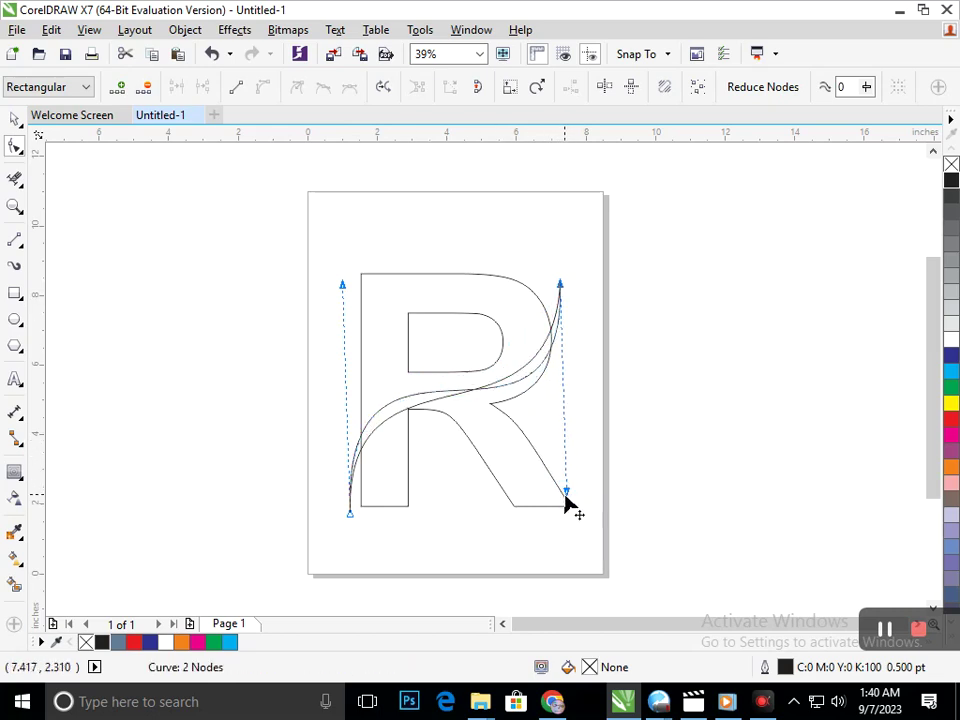
{"action": "left_click_drag", "start_coordinate": [566, 494], "coordinate": [555, 438]}
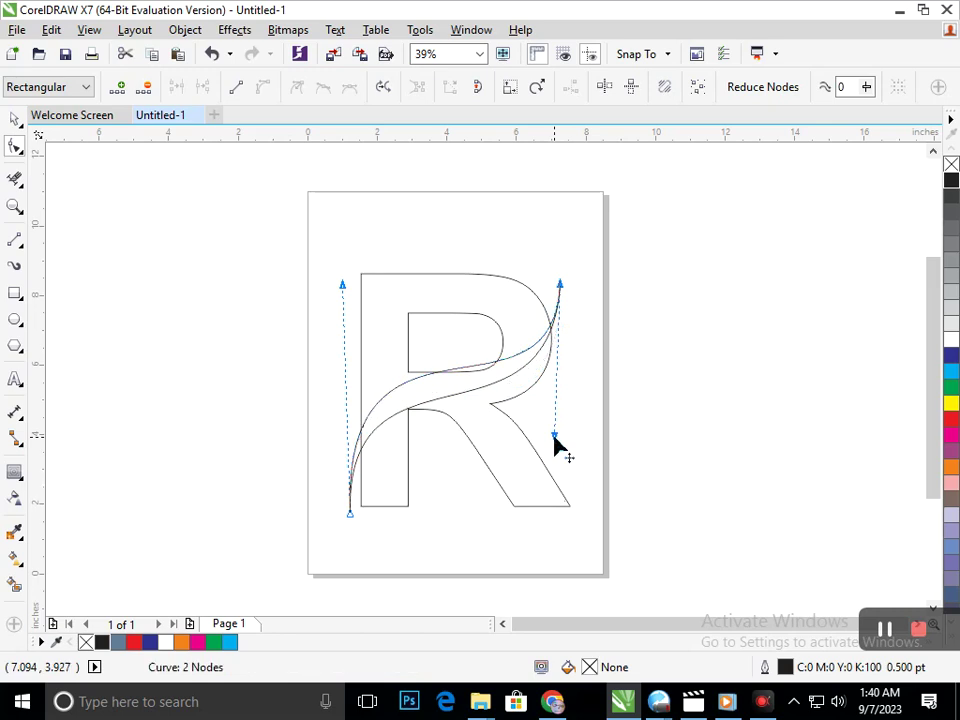
{"action": "left_click_drag", "start_coordinate": [555, 437], "coordinate": [537, 437]}
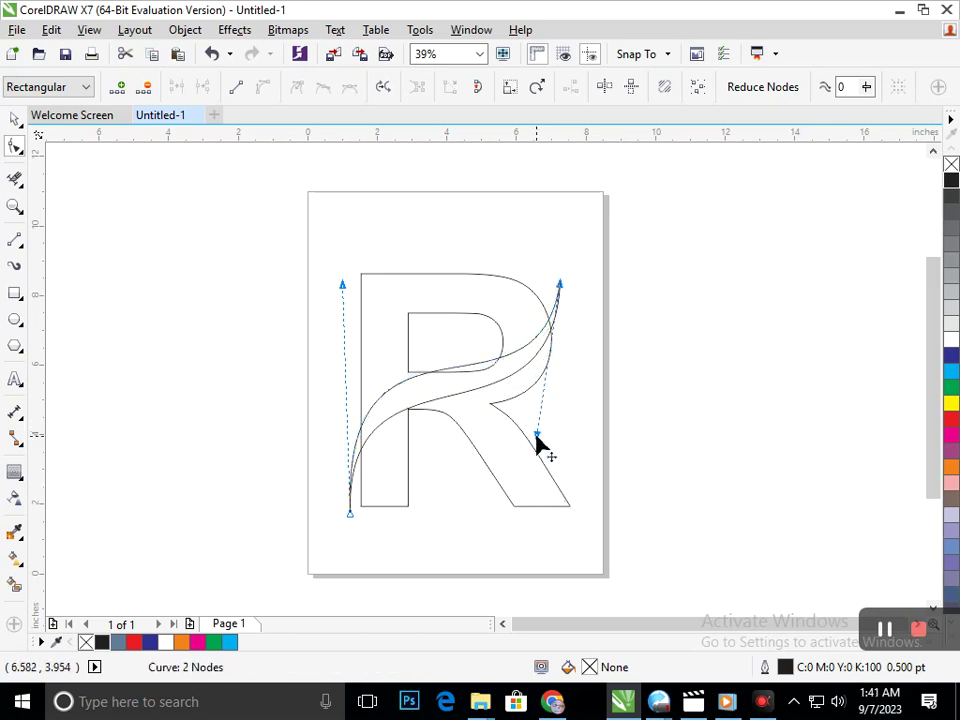
{"action": "left_click_drag", "start_coordinate": [537, 437], "coordinate": [560, 430]}
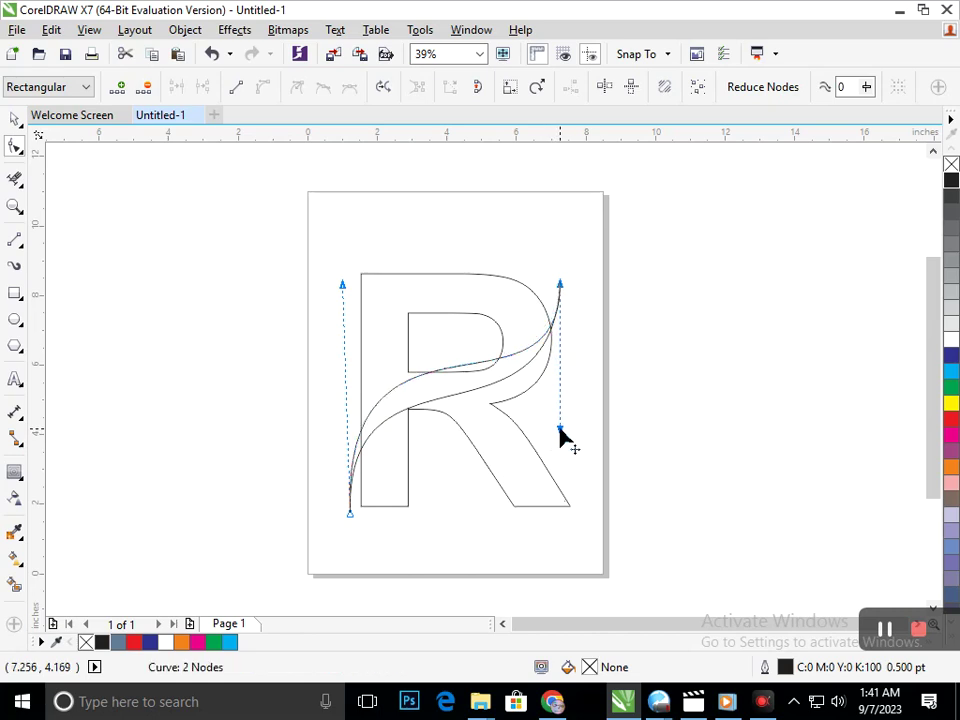
{"action": "mouse_move", "coordinate": [343, 289]}
{"action": "left_mouse_down"}
{"action": "mouse_move", "coordinate": [343, 309]}
{"action": "mouse_move", "coordinate": [338, 280]}
{"action": "left_mouse_up"}
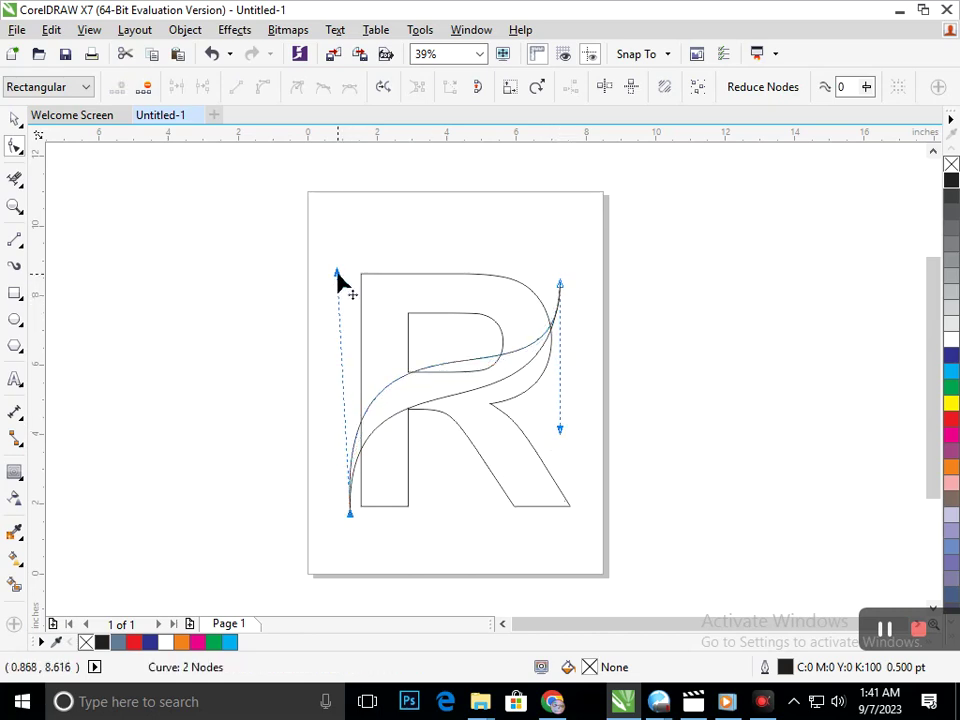
{"action": "left_click_drag", "start_coordinate": [560, 430], "coordinate": [560, 403]}
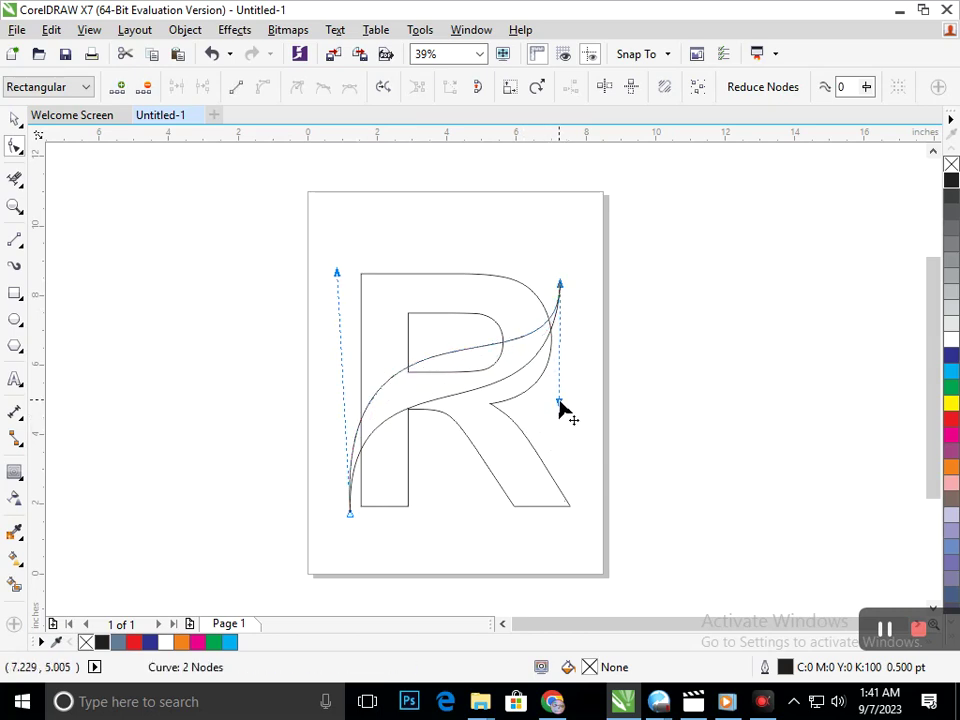
{"action": "left_click_drag", "start_coordinate": [339, 279], "coordinate": [334, 302]}
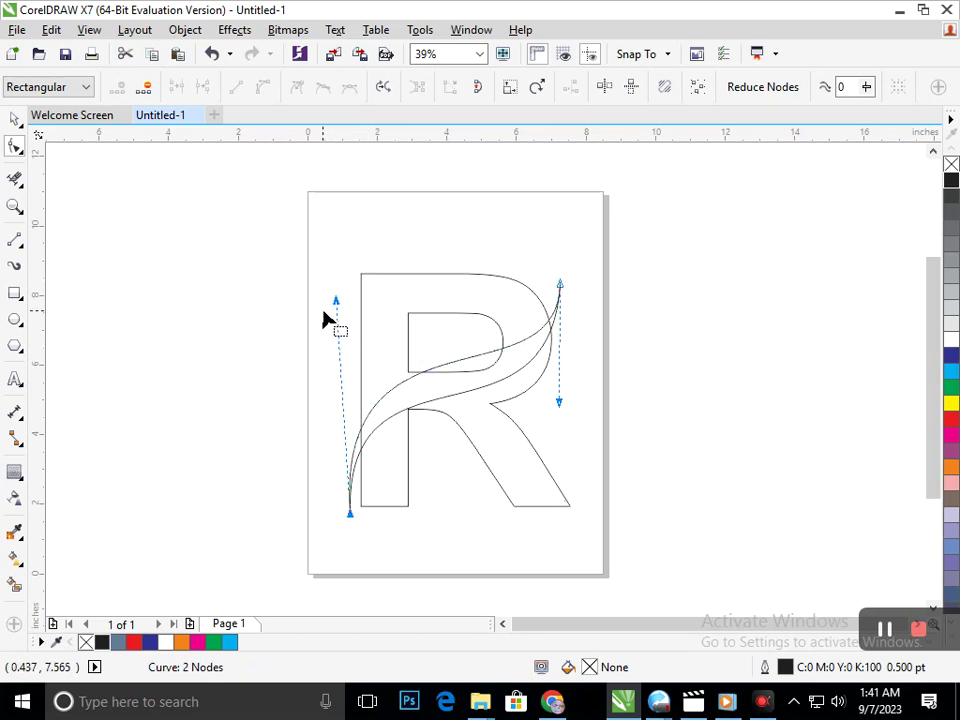
{"action": "left_click_drag", "start_coordinate": [336, 300], "coordinate": [339, 287]}
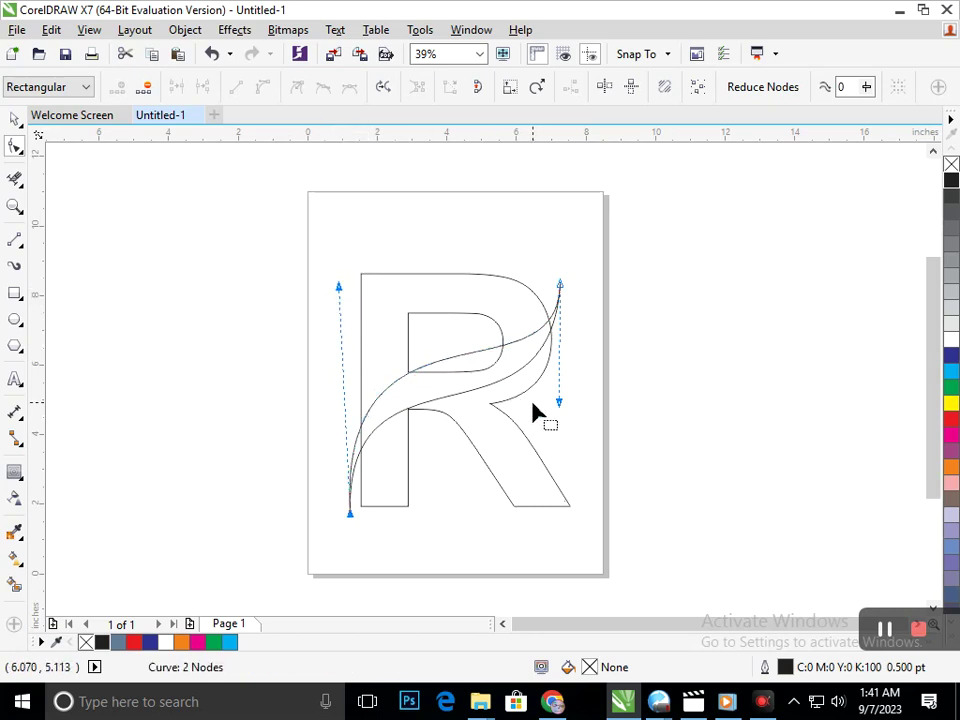
{"action": "left_click_drag", "start_coordinate": [560, 400], "coordinate": [561, 425]}
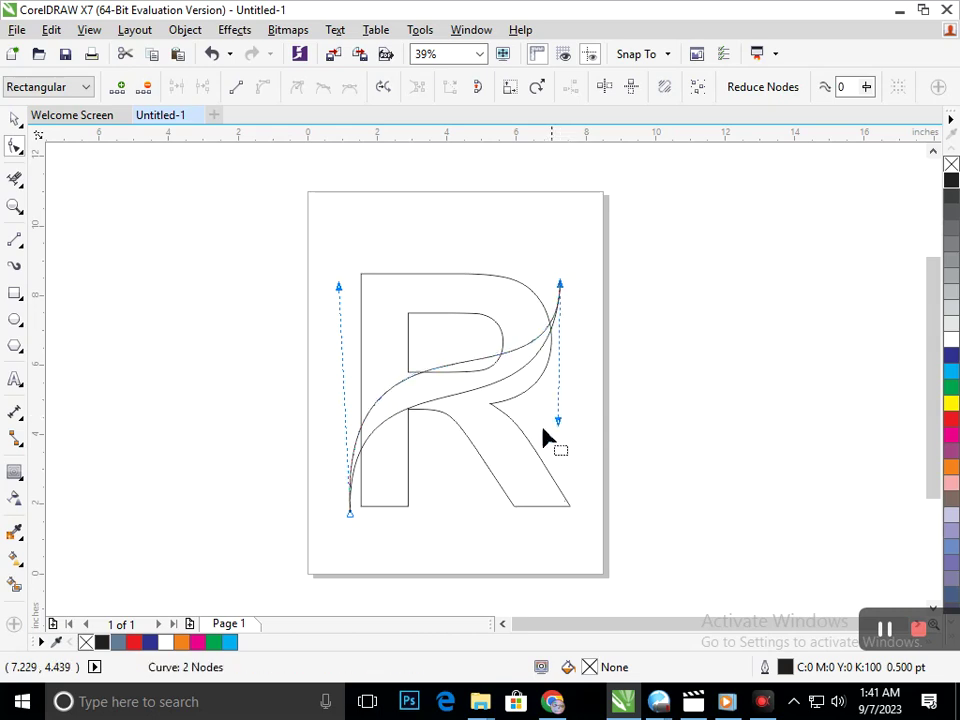
Smart Fill the band between the two swoosh curves blue-grey.
{"action": "left_click", "coordinate": [15, 118]}
{"action": "left_click", "coordinate": [189, 489]}
{"action": "left_click", "coordinate": [15, 584]}
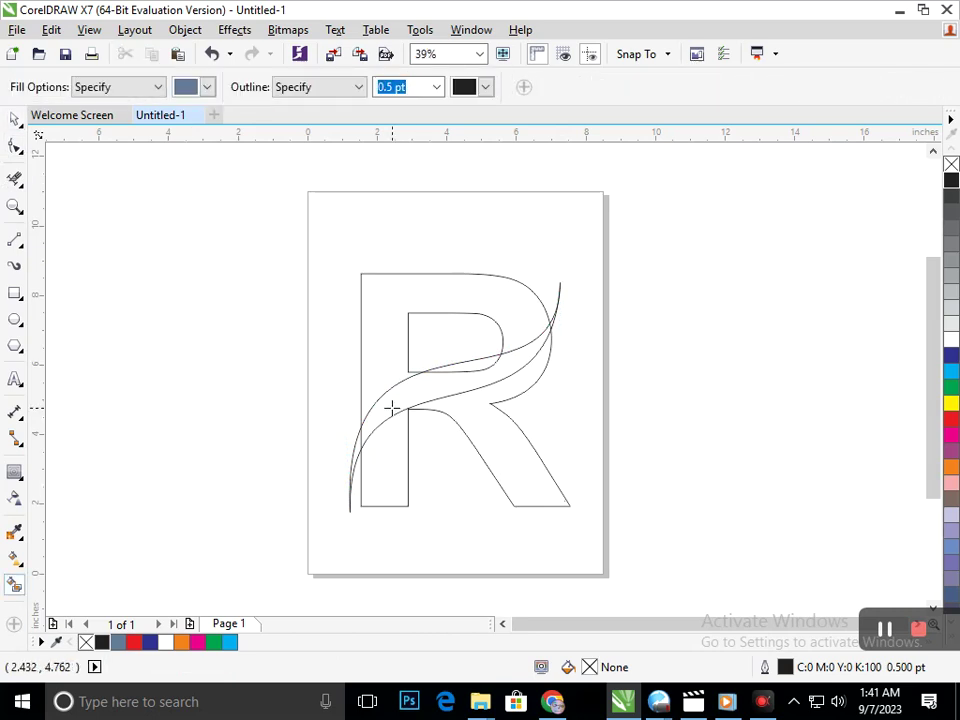
{"action": "left_click", "coordinate": [456, 393]}
{"action": "left_click", "coordinate": [469, 369]}
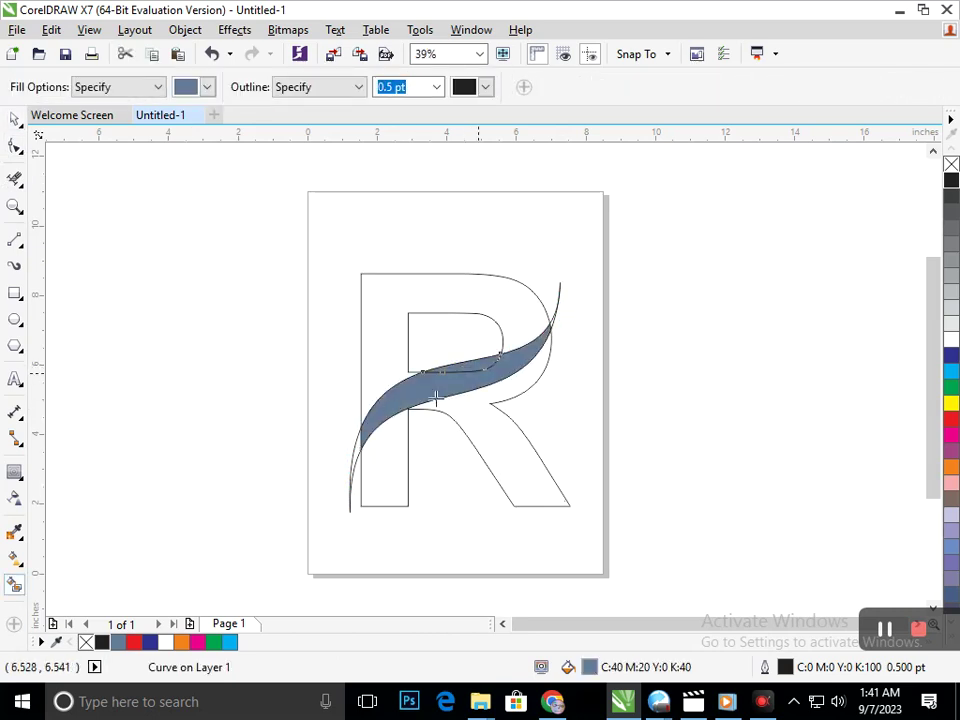
Fill the remaining thin slivers at the swoosh's lower and top tips.
{"action": "left_click", "coordinate": [355, 450]}
{"action": "scroll", "coordinate": [540, 331], "scroll_direction": "up", "scroll_amount": 5}
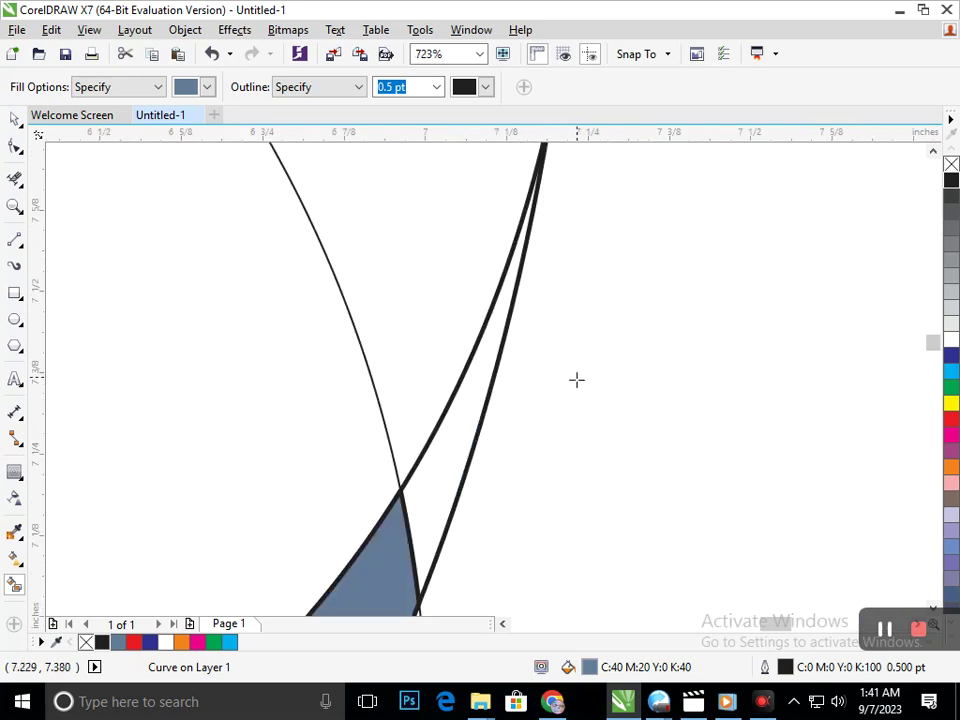
{"action": "left_click", "coordinate": [449, 434]}
{"action": "scroll", "coordinate": [463, 452], "scroll_direction": "down", "scroll_amount": 5}
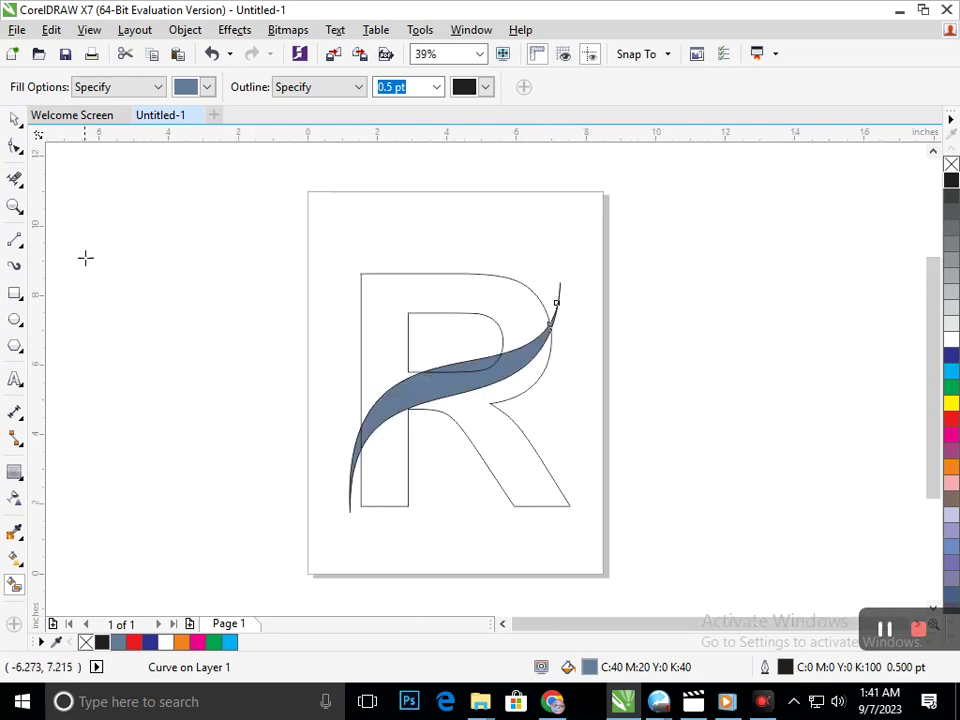
{"action": "left_click", "coordinate": [15, 178]}
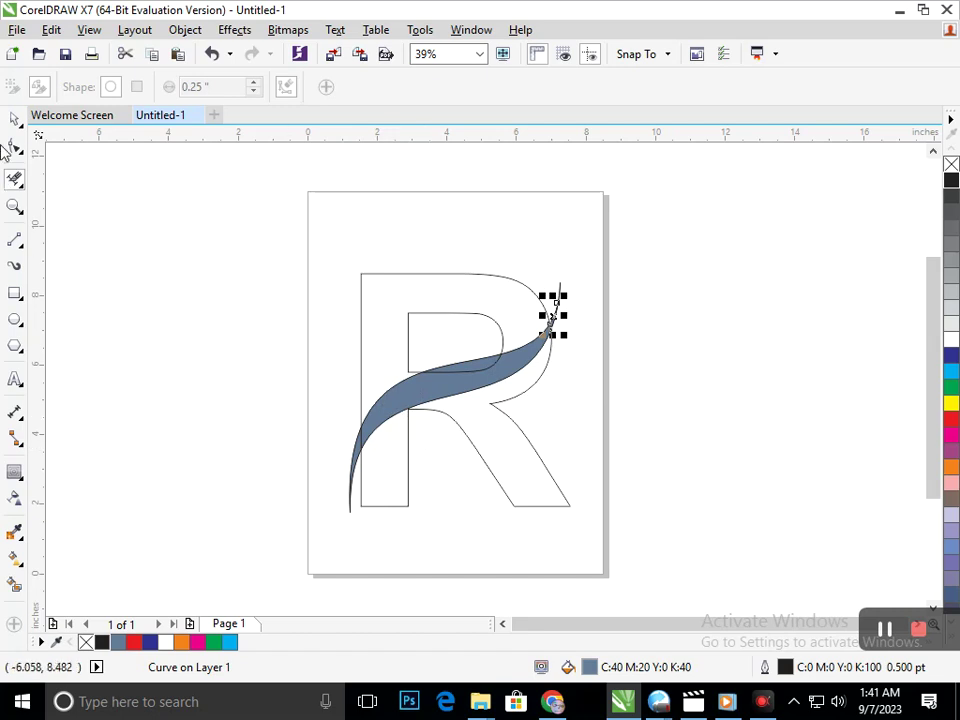
{"action": "left_click", "coordinate": [15, 119]}
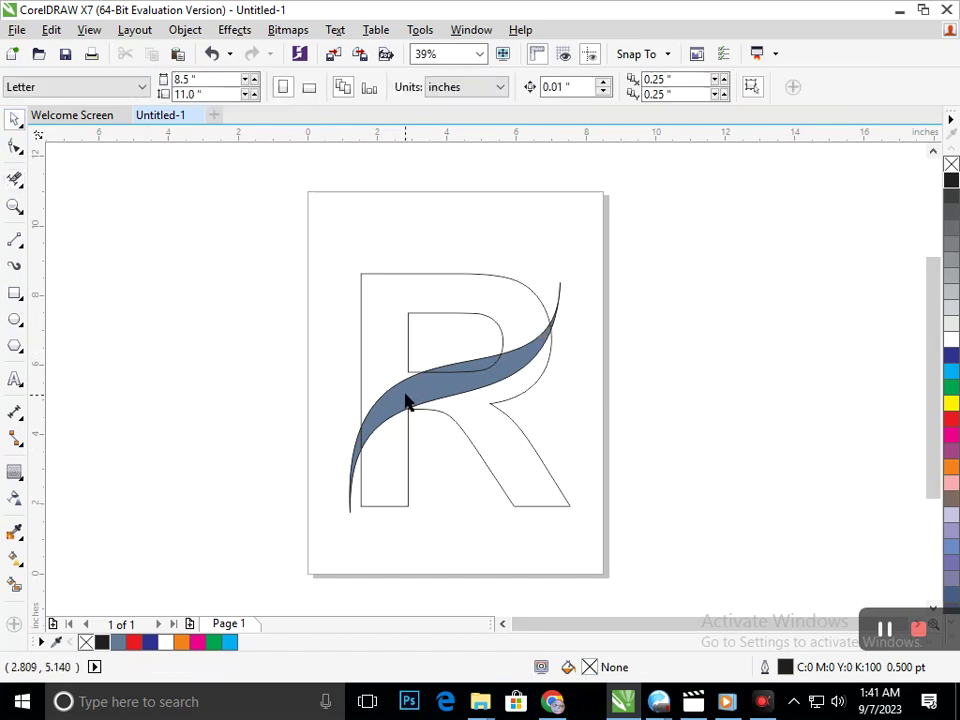
Zoom in on the crossing, strip the swoosh's fill, and convert the R to curves with Ctrl+Q.
{"action": "key", "text": "F2"}
{"action": "left_click_drag", "start_coordinate": [386, 332], "coordinate": [525, 392]}
{"action": "left_click", "coordinate": [15, 178]}
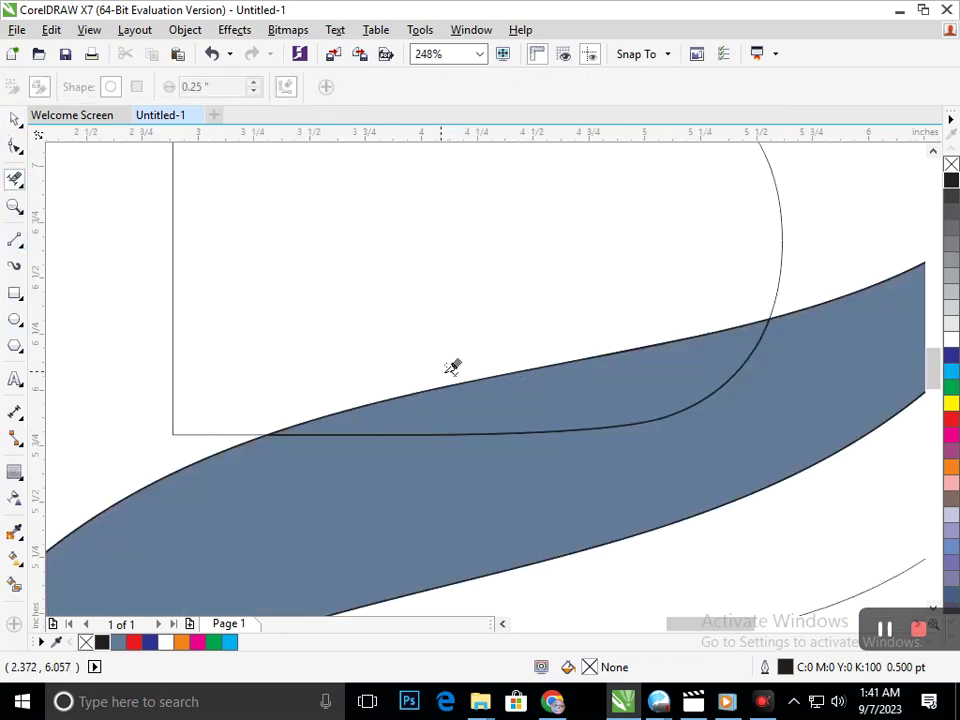
{"action": "left_click", "coordinate": [588, 418]}
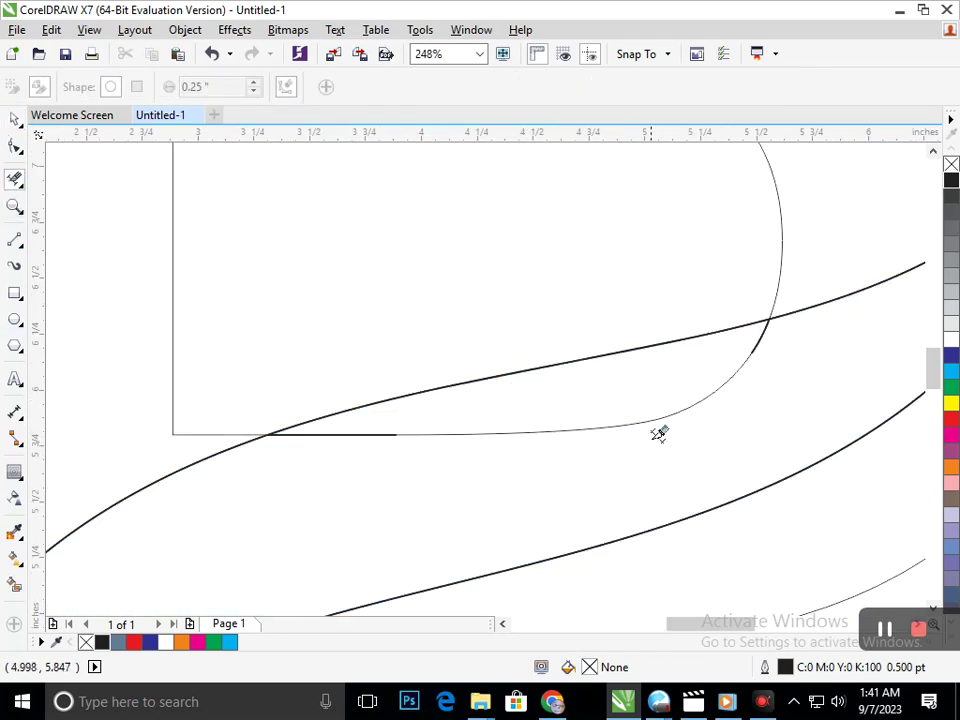
{"action": "left_click", "coordinate": [15, 118]}
{"action": "left_click", "coordinate": [174, 328]}
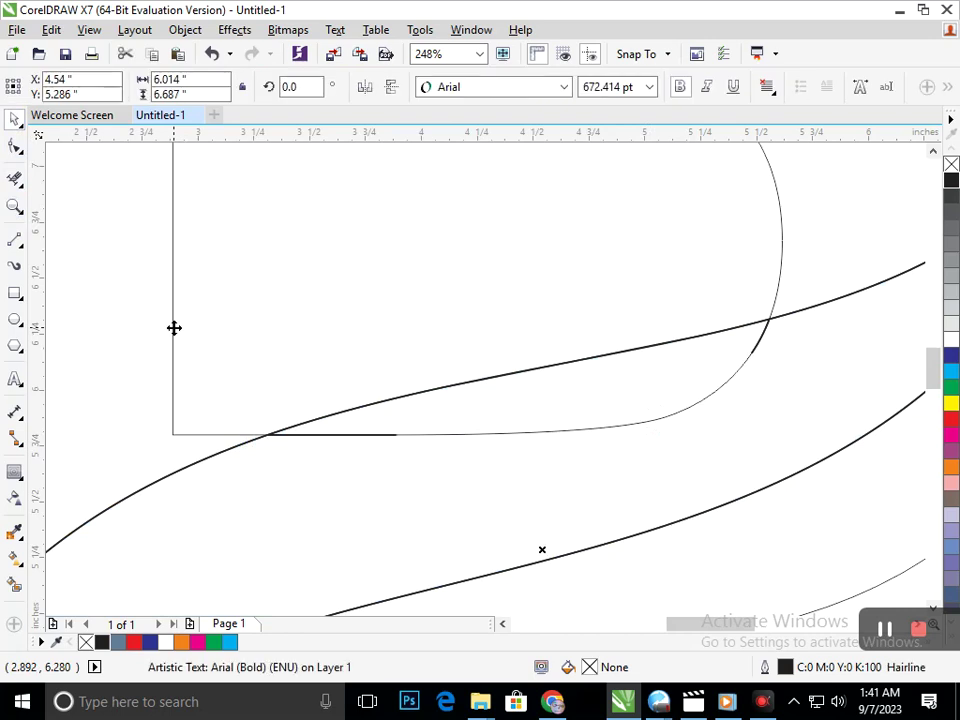
{"action": "key", "text": "ctrl+q"}
Delete the R's bowl segment, the adjacent horizontal segment and the short segment below the crossing.
{"action": "left_click", "coordinate": [15, 178]}
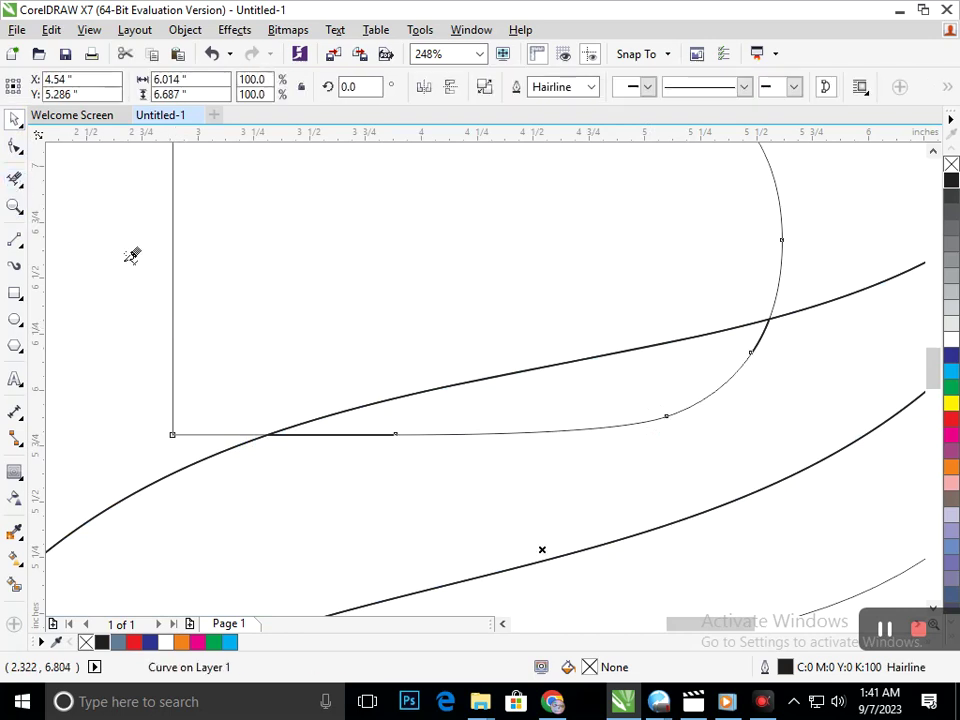
{"action": "left_click", "coordinate": [549, 420]}
{"action": "scroll", "coordinate": [501, 428], "scroll_direction": "down", "scroll_amount": 5}
{"action": "scroll", "coordinate": [501, 403], "scroll_direction": "up", "scroll_amount": 6}
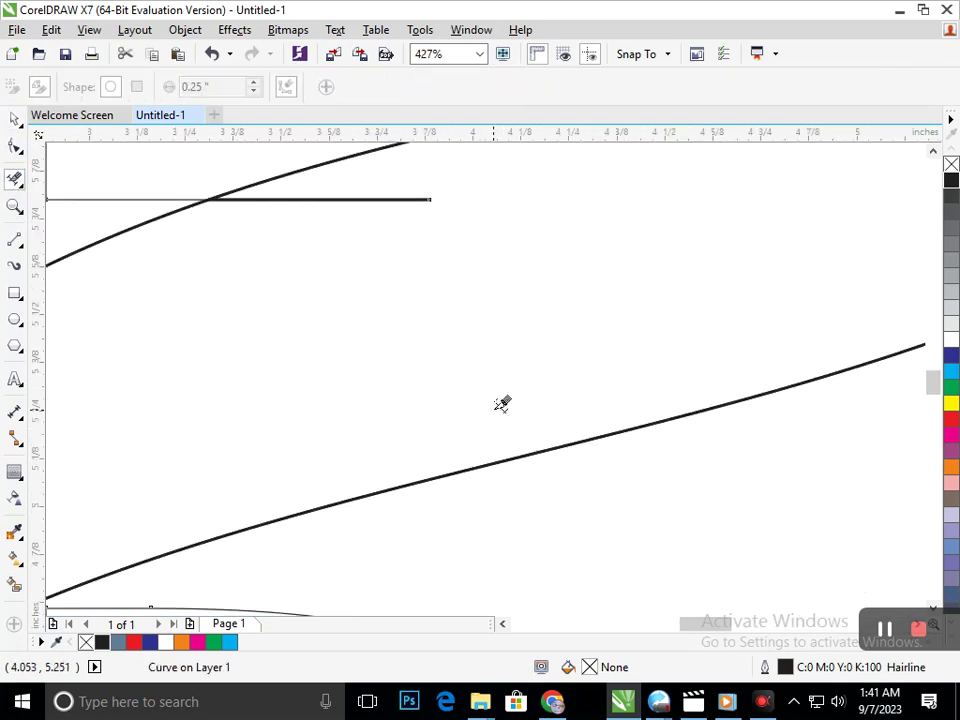
{"action": "left_click", "coordinate": [357, 195]}
{"action": "scroll", "coordinate": [369, 347], "scroll_direction": "down", "scroll_amount": 6}
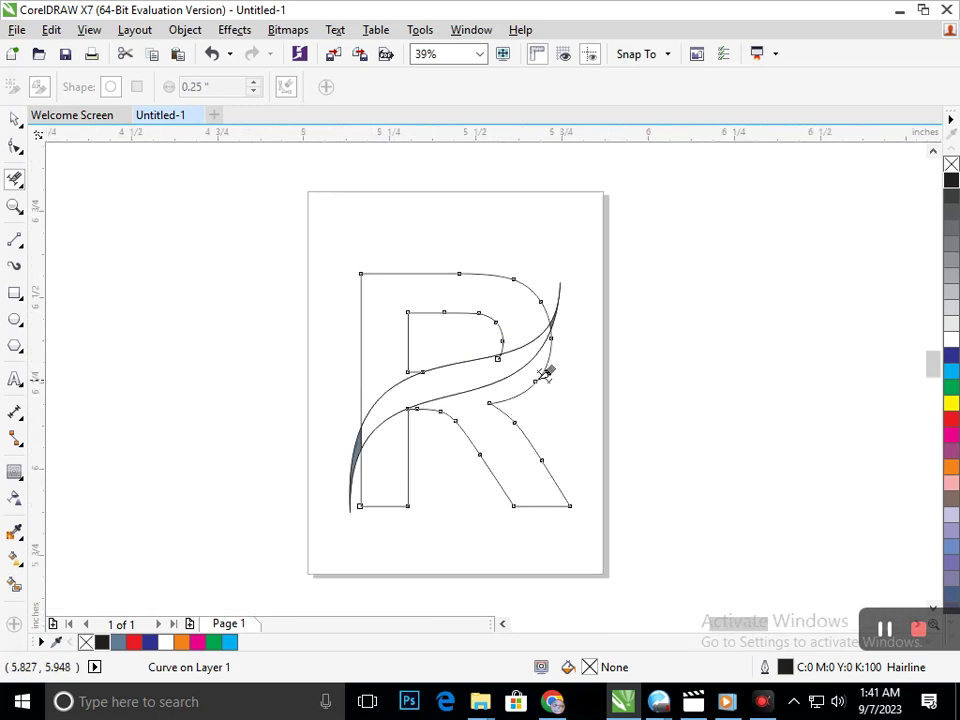
{"action": "scroll", "coordinate": [480, 388], "scroll_direction": "up", "scroll_amount": 6}
{"action": "left_click", "coordinate": [480, 388]}
Delete the tiny segment near the swoosh's top tip and the vertical segment between the curves.
{"action": "scroll", "coordinate": [628, 386], "scroll_direction": "down", "scroll_amount": 6}
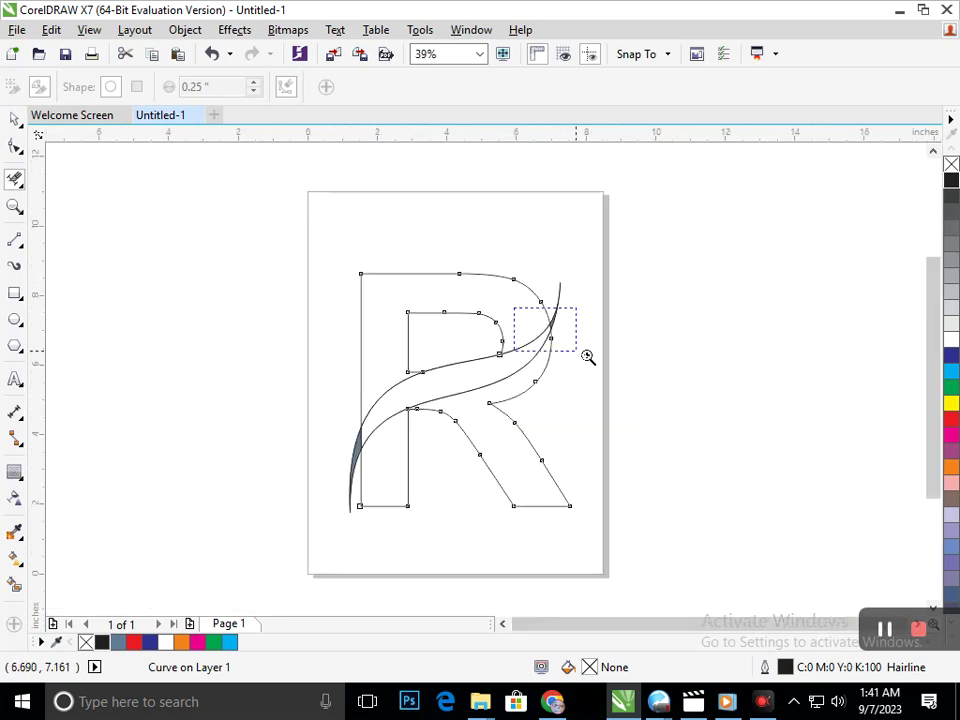
{"action": "scroll", "coordinate": [560, 330], "scroll_direction": "up", "scroll_amount": 6}
{"action": "scroll", "coordinate": [409, 291], "scroll_direction": "up", "scroll_amount": 4}
{"action": "left_click", "coordinate": [540, 398]}
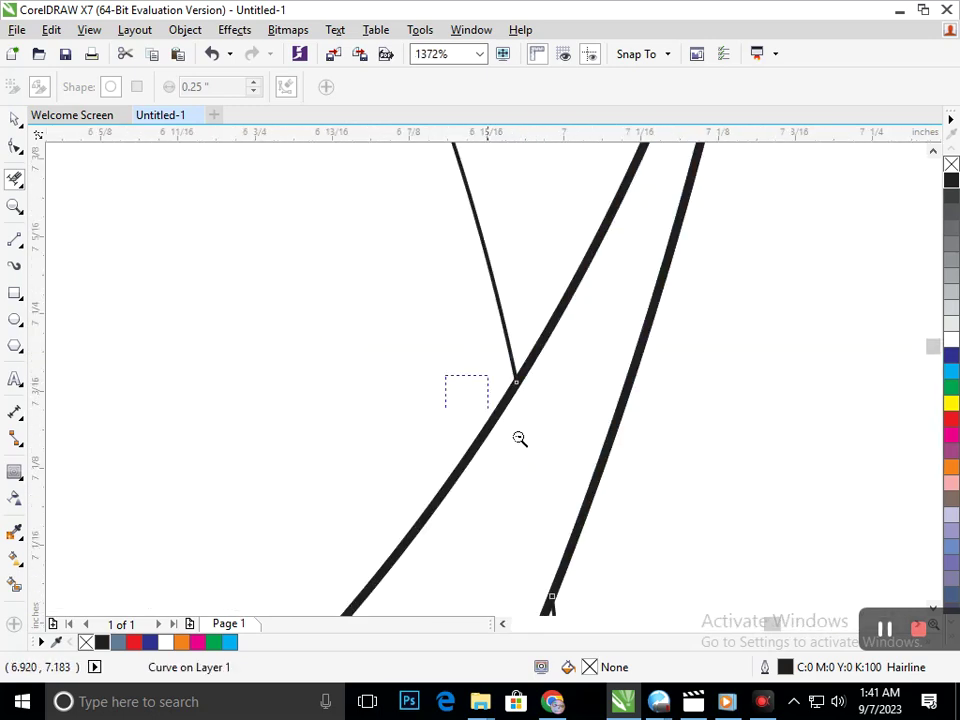
{"action": "scroll", "coordinate": [519, 439], "scroll_direction": "down", "scroll_amount": 4}
{"action": "scroll", "coordinate": [398, 401], "scroll_direction": "down", "scroll_amount": 6}
{"action": "scroll", "coordinate": [422, 461], "scroll_direction": "up", "scroll_amount": 6}
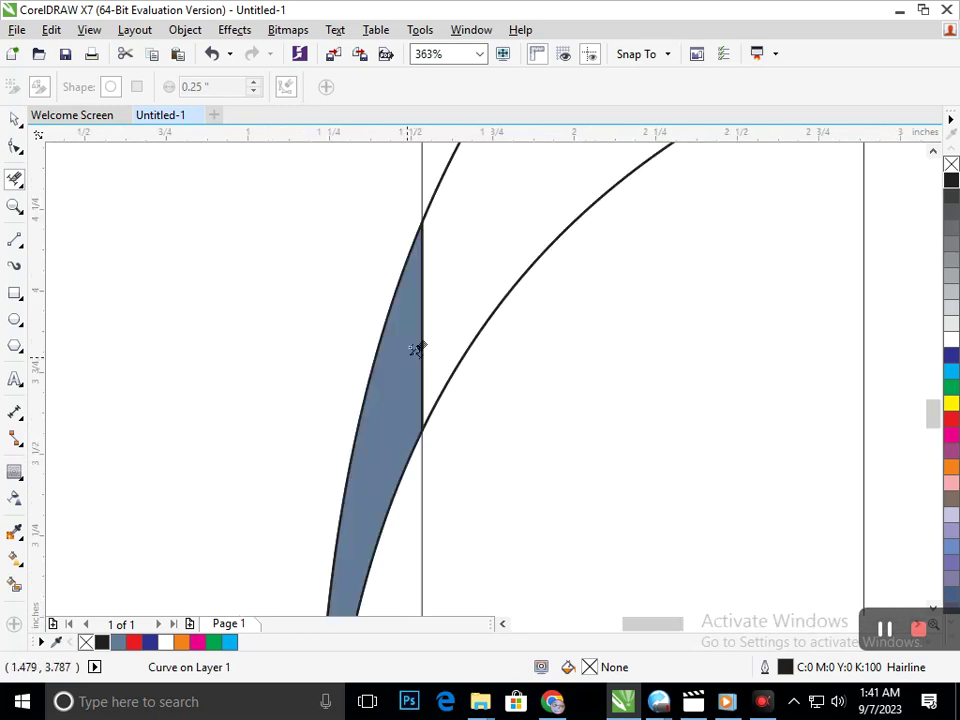
{"action": "left_click", "coordinate": [421, 346]}
{"action": "scroll", "coordinate": [372, 362], "scroll_direction": "down", "scroll_amount": 6}
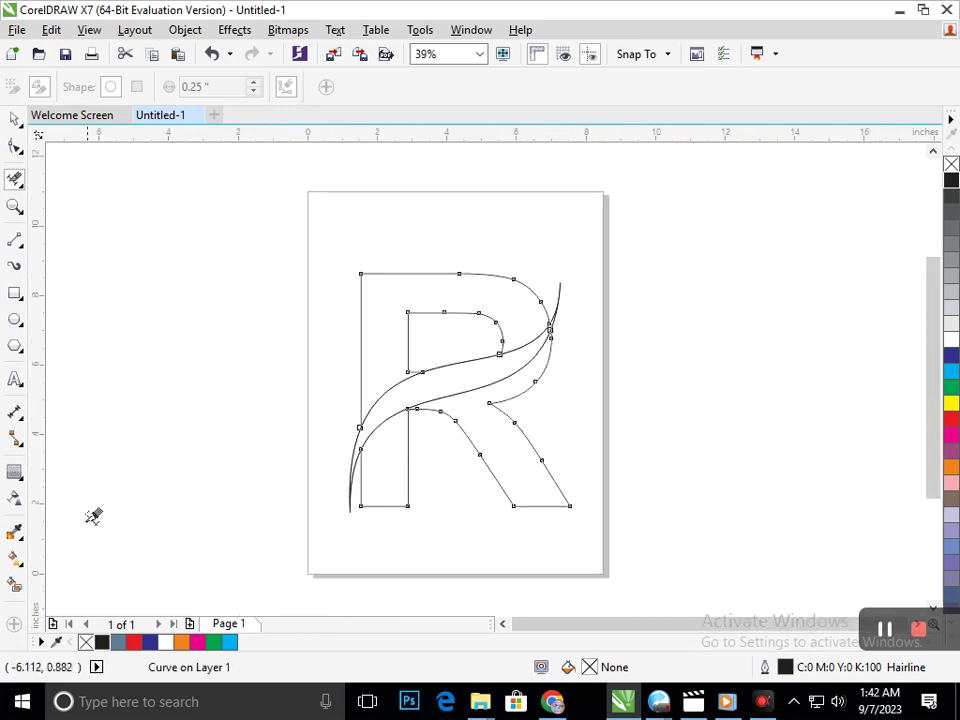
{"action": "left_click", "coordinate": [14, 582]}
Re-fill the swoosh blue-grey, undo the accidental fill of the R's top, and select the swoosh.
{"action": "left_click", "coordinate": [381, 411]}
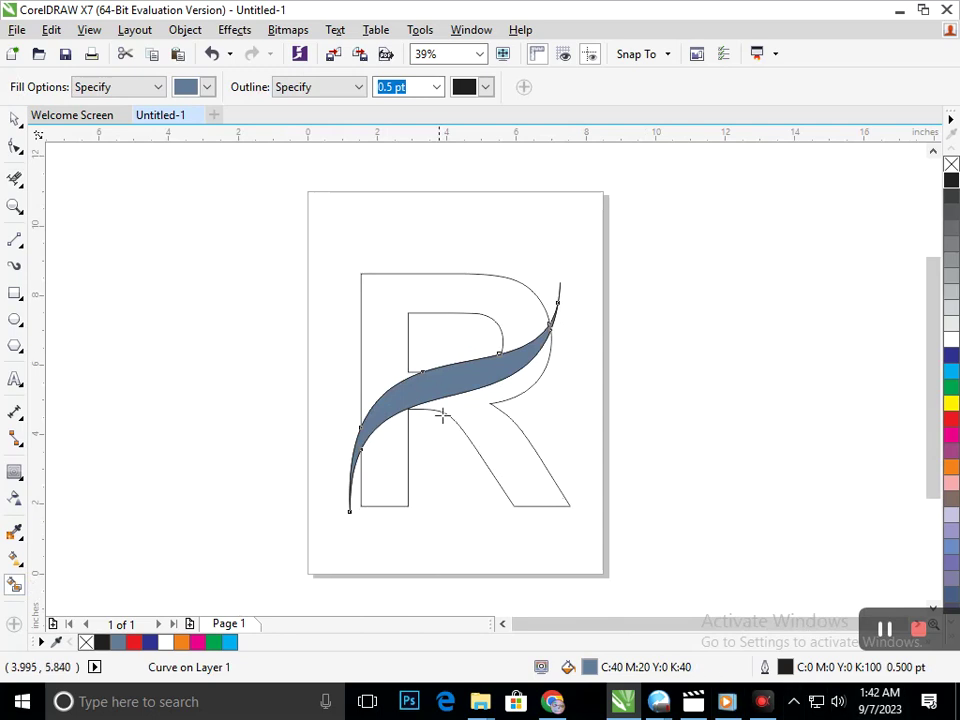
{"action": "left_click", "coordinate": [378, 327]}
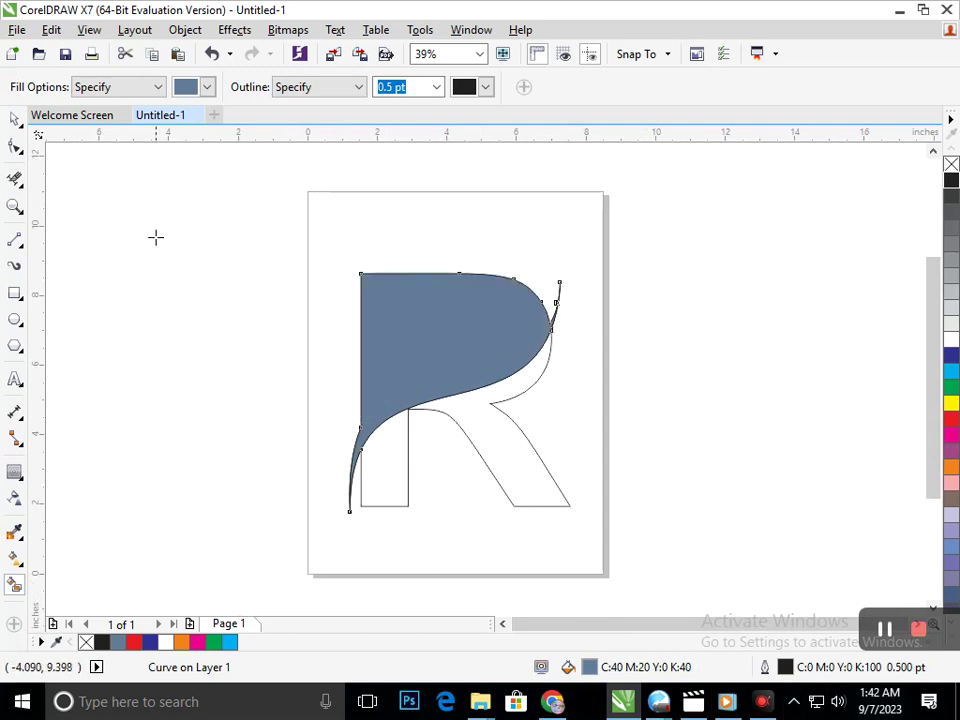
{"action": "key", "text": "ctrl+z"}
{"action": "left_click", "coordinate": [14, 120]}
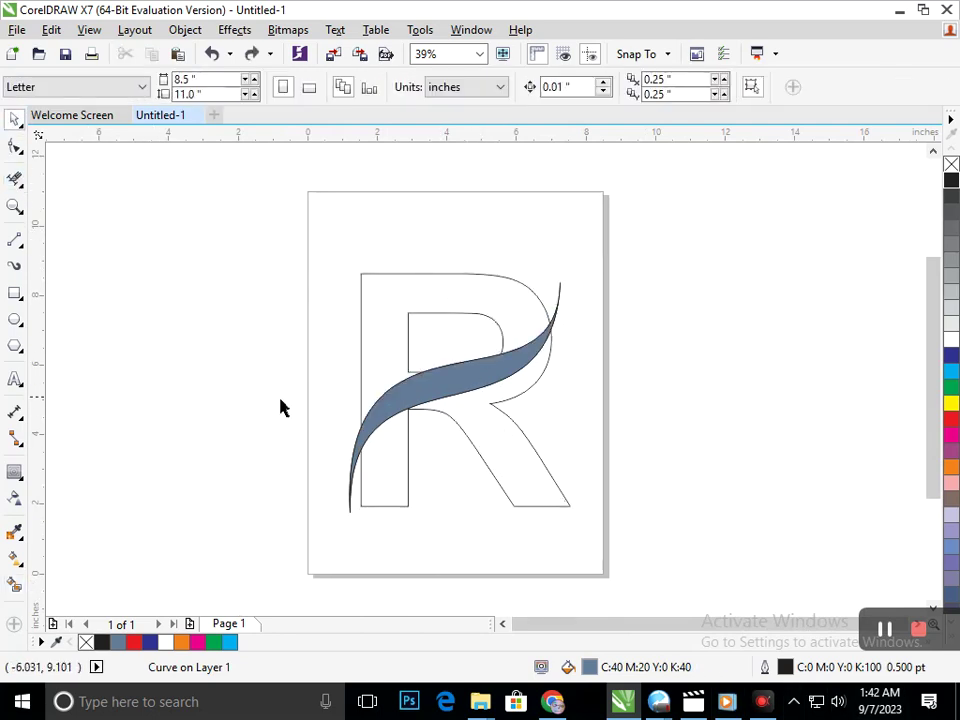
{"action": "left_click", "coordinate": [369, 428]}
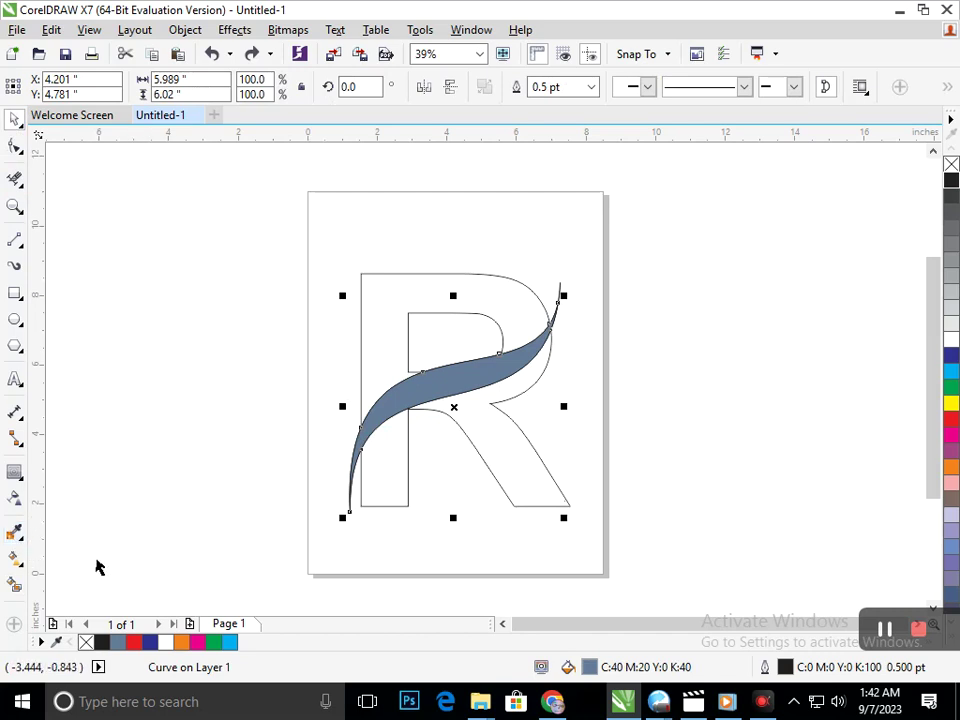
{"action": "left_click", "coordinate": [15, 472]}
Add a single-step contour with a 0.175" offset around the swoosh.
{"action": "left_click_drag", "start_coordinate": [350, 517], "coordinate": [344, 528]}
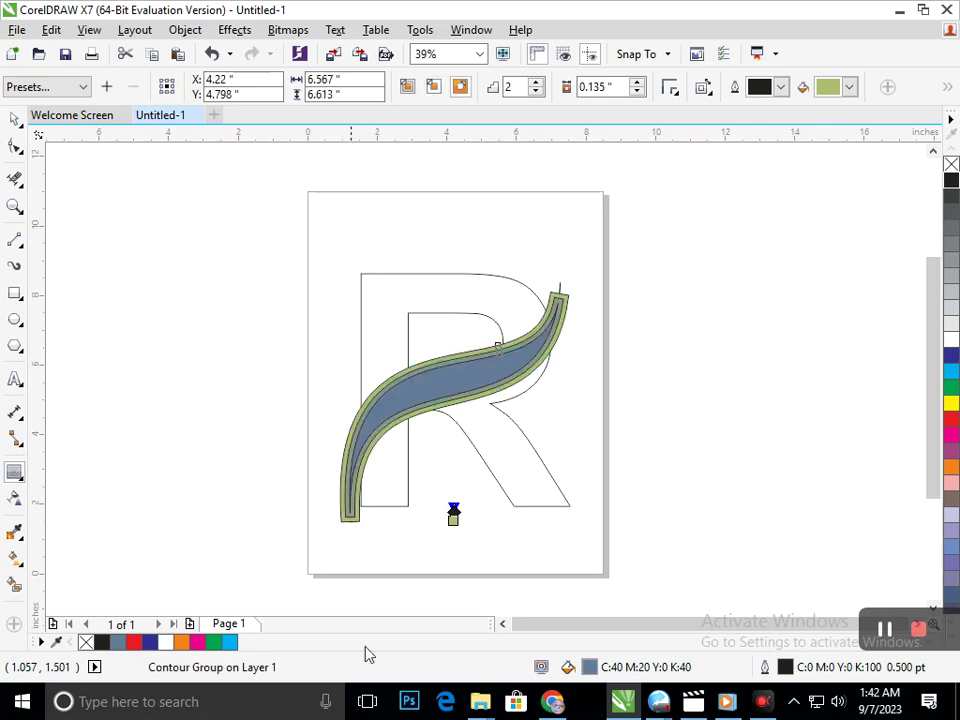
{"action": "left_click", "coordinate": [537, 92]}
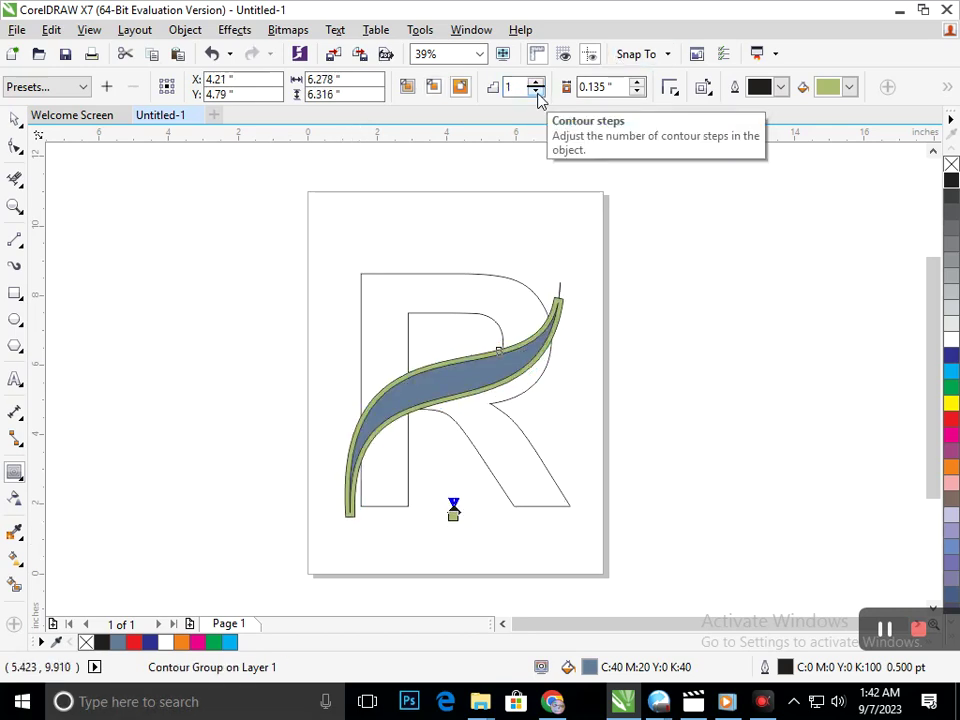
{"action": "left_click", "coordinate": [637, 82]}
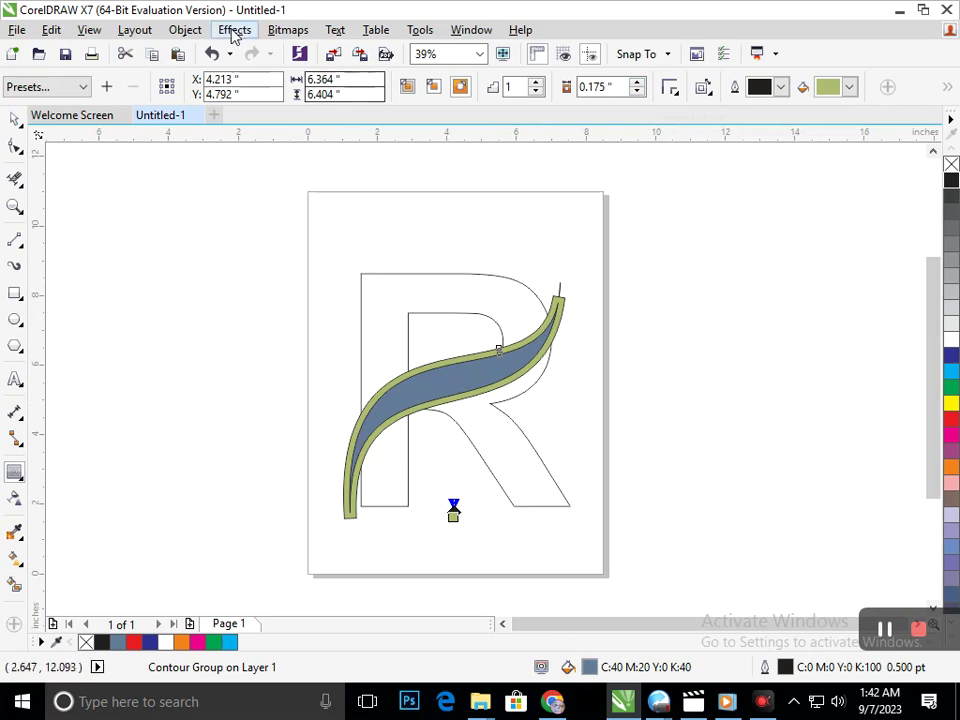
Break the contour group apart and move the green band off the swoosh.
{"action": "left_click", "coordinate": [185, 30]}
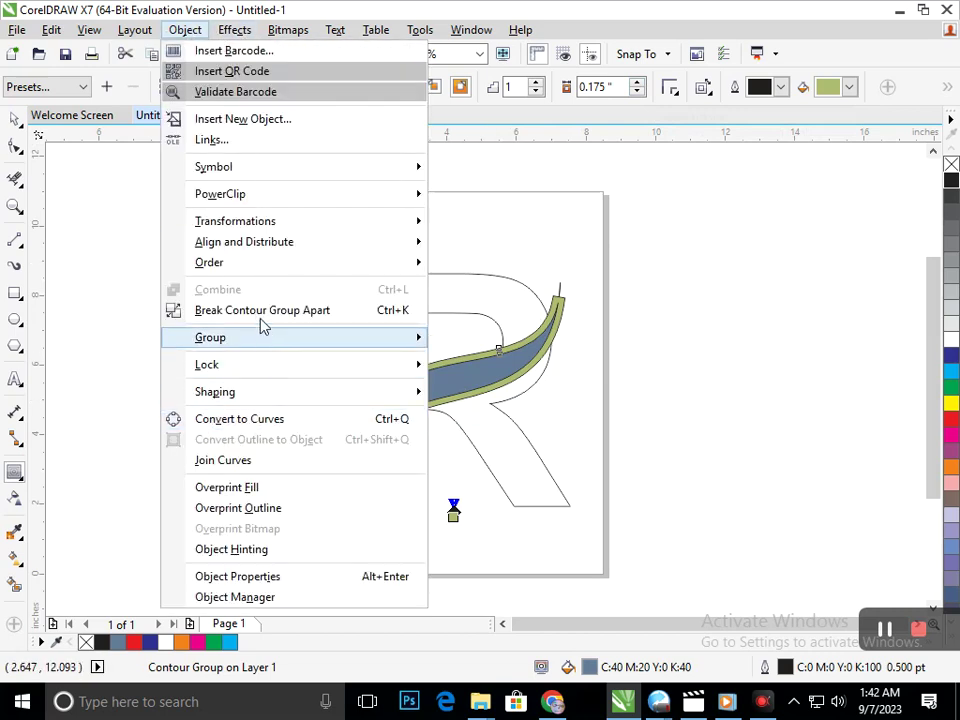
{"action": "left_click", "coordinate": [198, 307]}
{"action": "left_click", "coordinate": [15, 118]}
{"action": "left_click", "coordinate": [188, 295]}
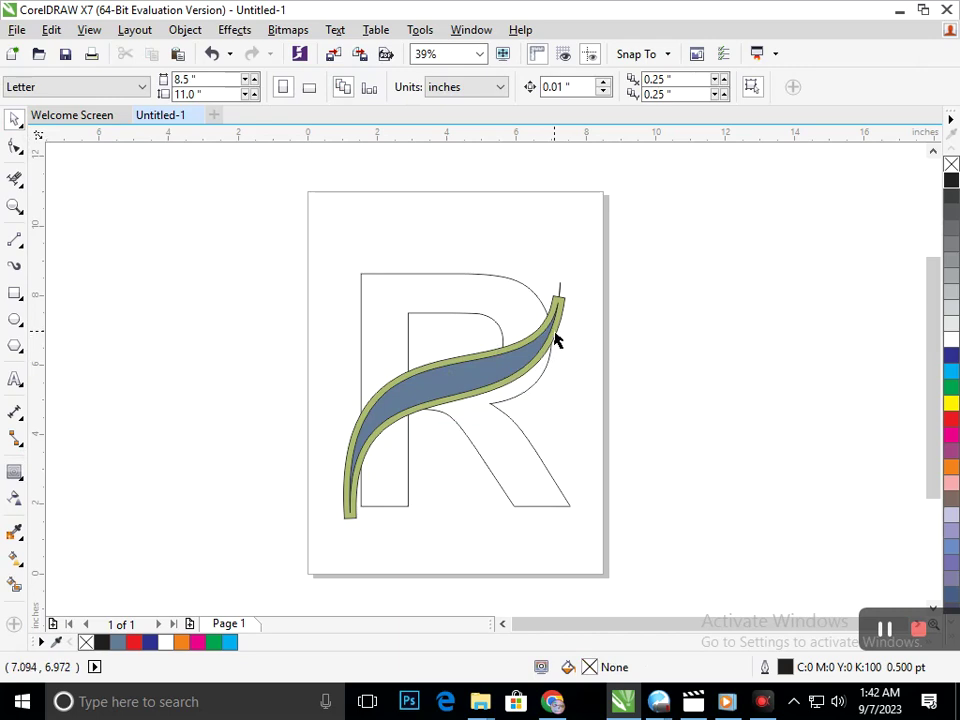
{"action": "left_click_drag", "start_coordinate": [557, 340], "coordinate": [598, 359]}
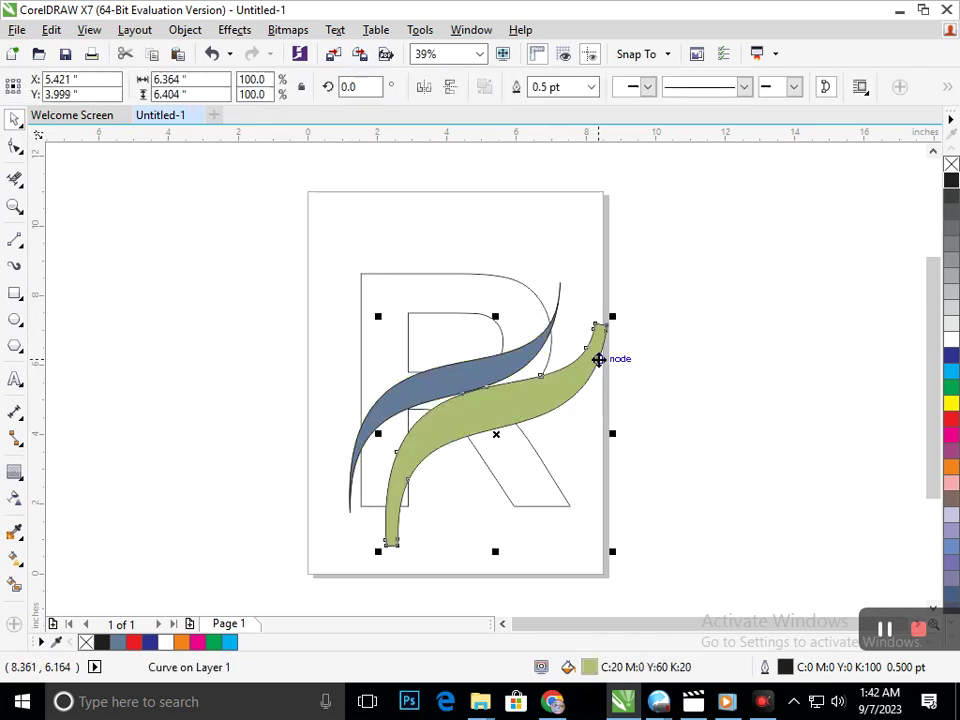
{"action": "key", "text": "ctrl+z"}
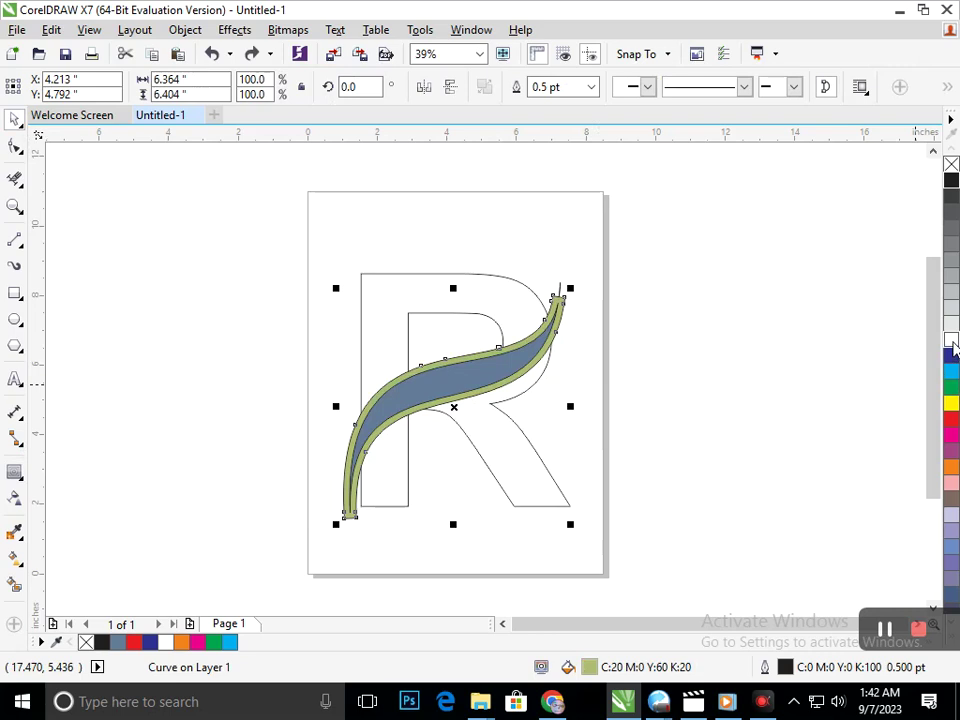
{"action": "left_click", "coordinate": [541, 486], "text": "shift"}
{"action": "left_click", "coordinate": [548, 92]}
{"action": "left_click", "coordinate": [636, 358]}
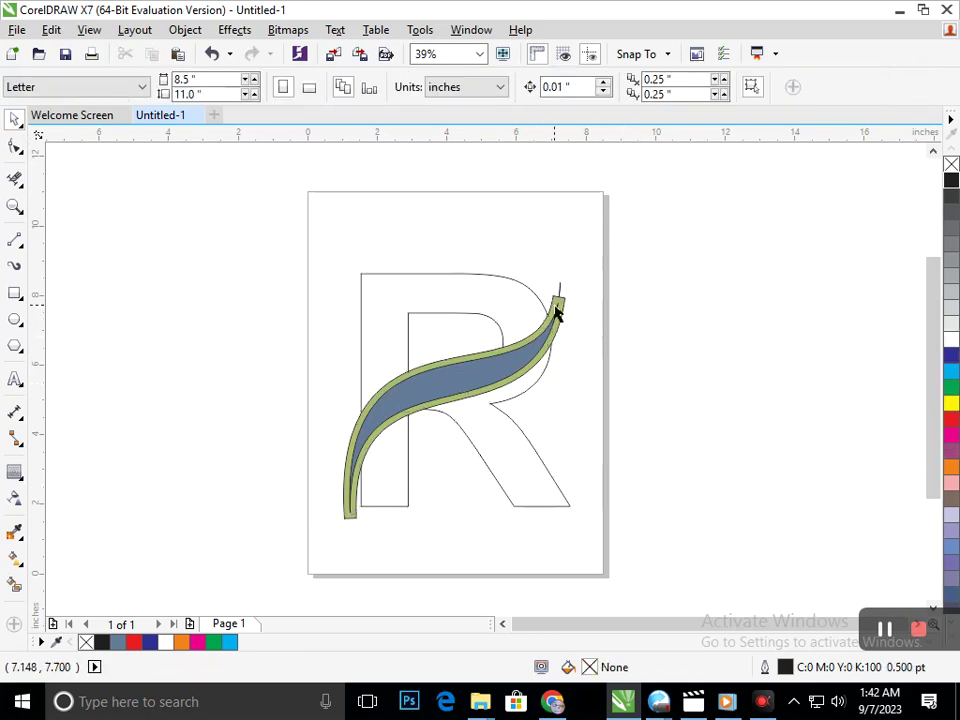
{"action": "left_click_drag", "start_coordinate": [560, 306], "coordinate": [361, 472]}
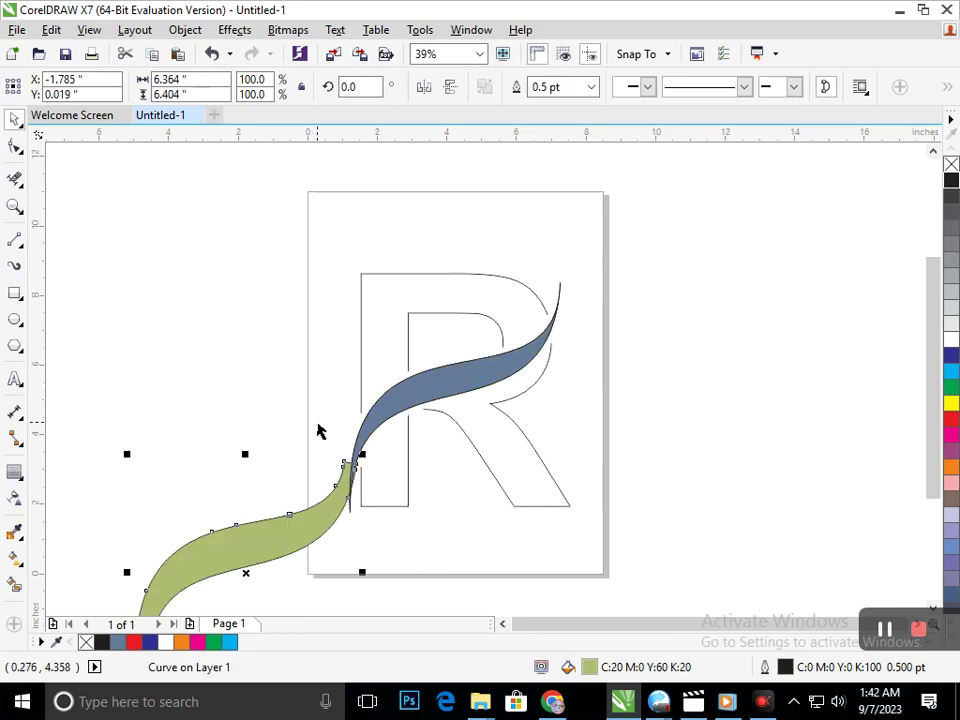
{"action": "key", "text": "ctrl+z"}
{"action": "left_click", "coordinate": [14, 584]}
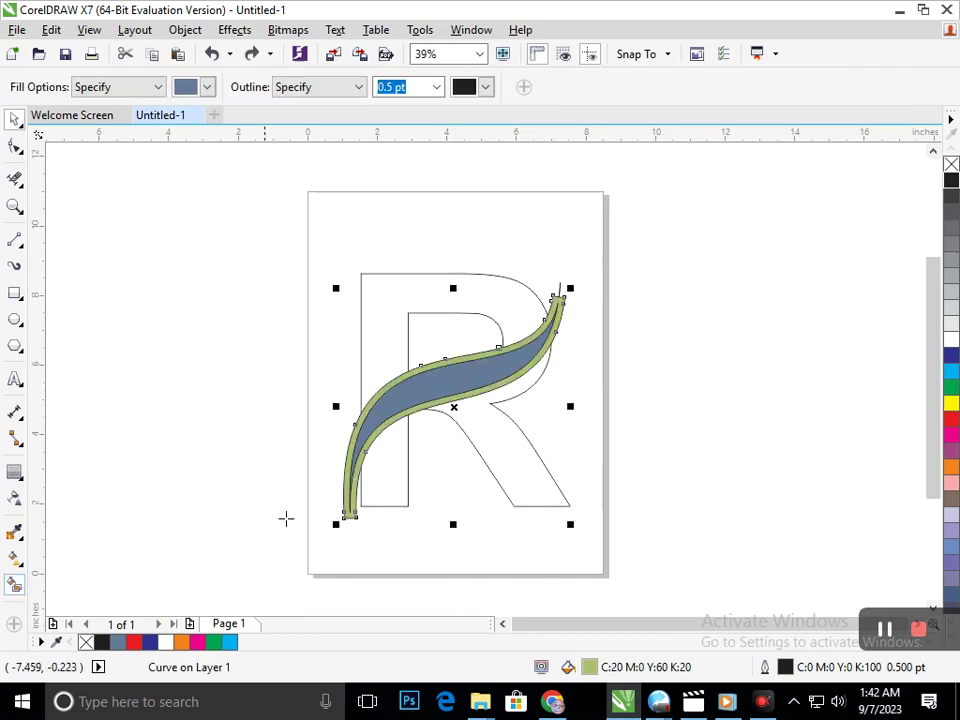
{"action": "left_click", "coordinate": [386, 476]}
{"action": "key", "text": "ctrl+z"}
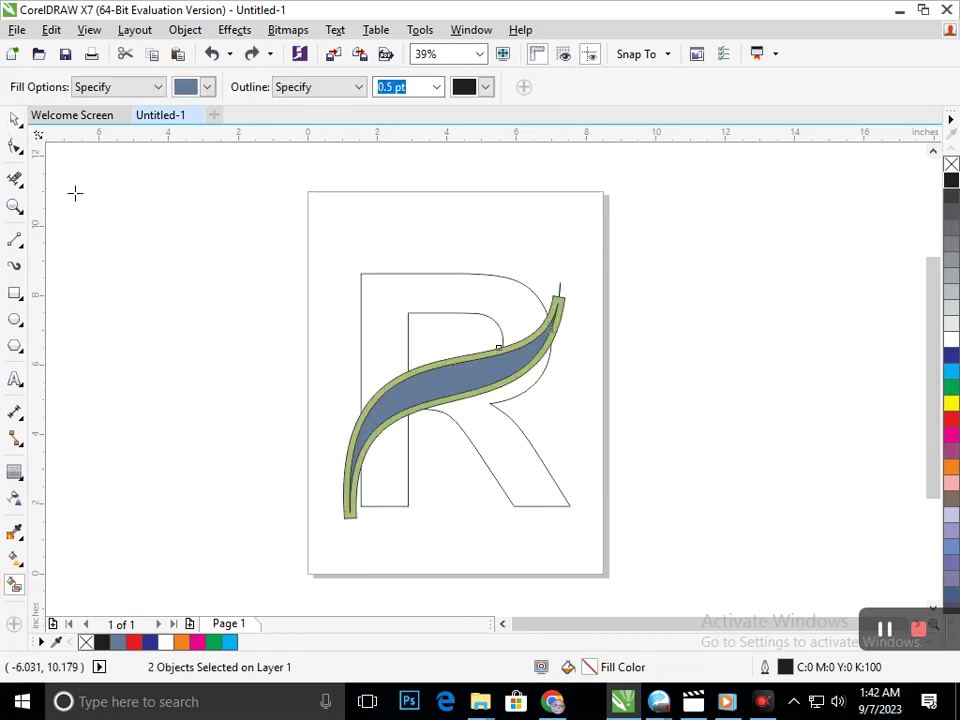
{"action": "left_click", "coordinate": [14, 119]}
{"action": "left_click_drag", "start_coordinate": [566, 306], "coordinate": [741, 282]}
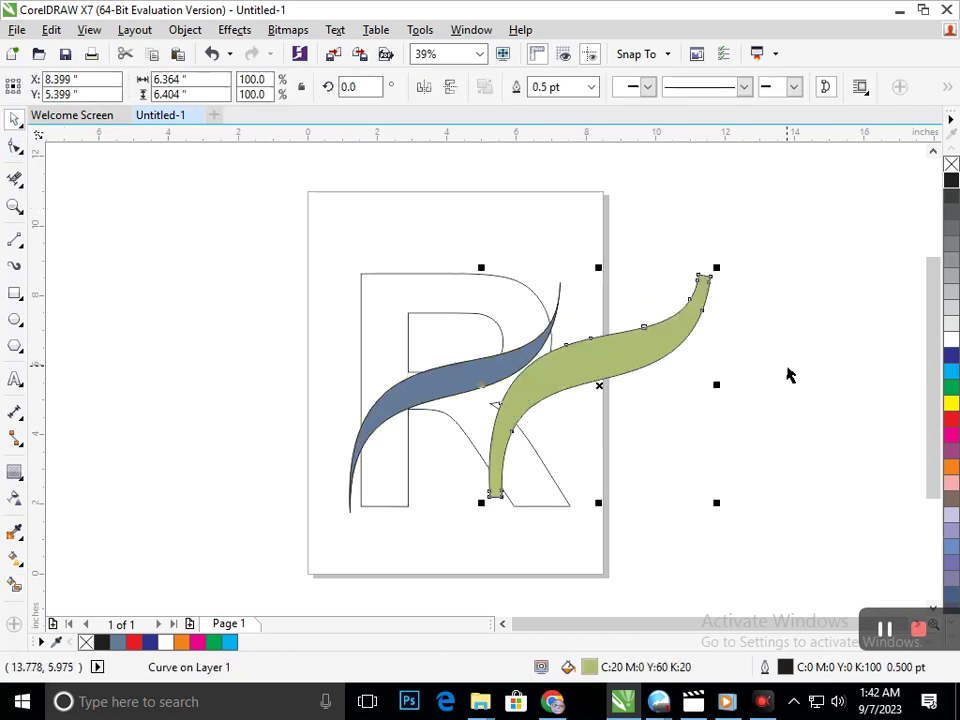
{"action": "key", "text": "ctrl+z"}
{"action": "mouse_move", "coordinate": [524, 498]}
{"action": "left_mouse_down"}
{"action": "mouse_move", "coordinate": [540, 514]}
{"action": "mouse_move", "coordinate": [511, 557]}
{"action": "left_mouse_up"}
{"action": "key", "text": "ctrl+z"}
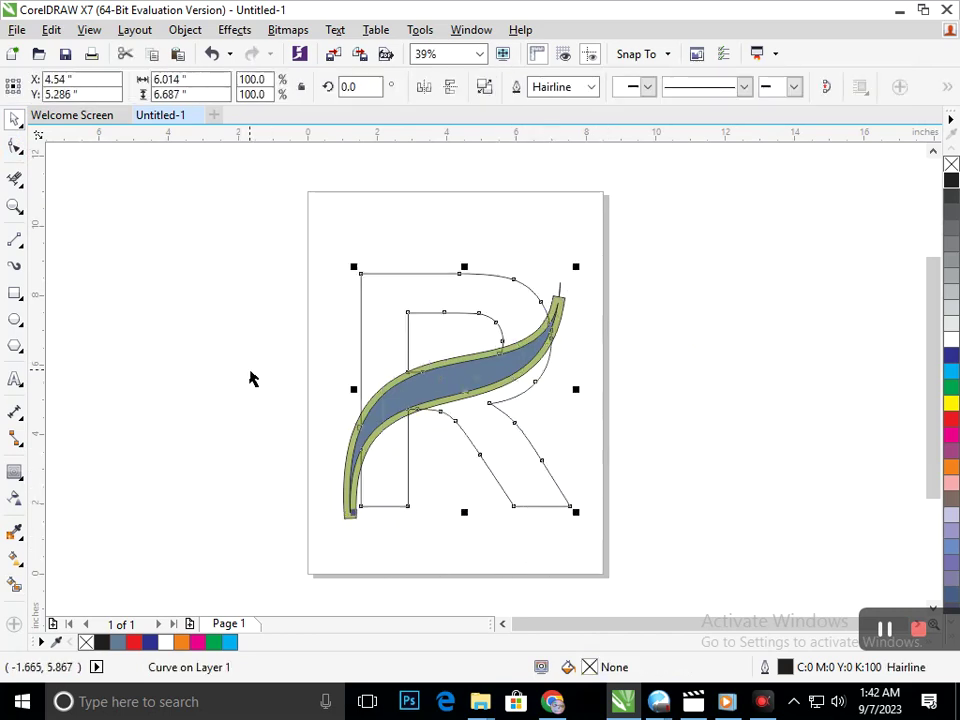
{"action": "left_click", "coordinate": [15, 584]}
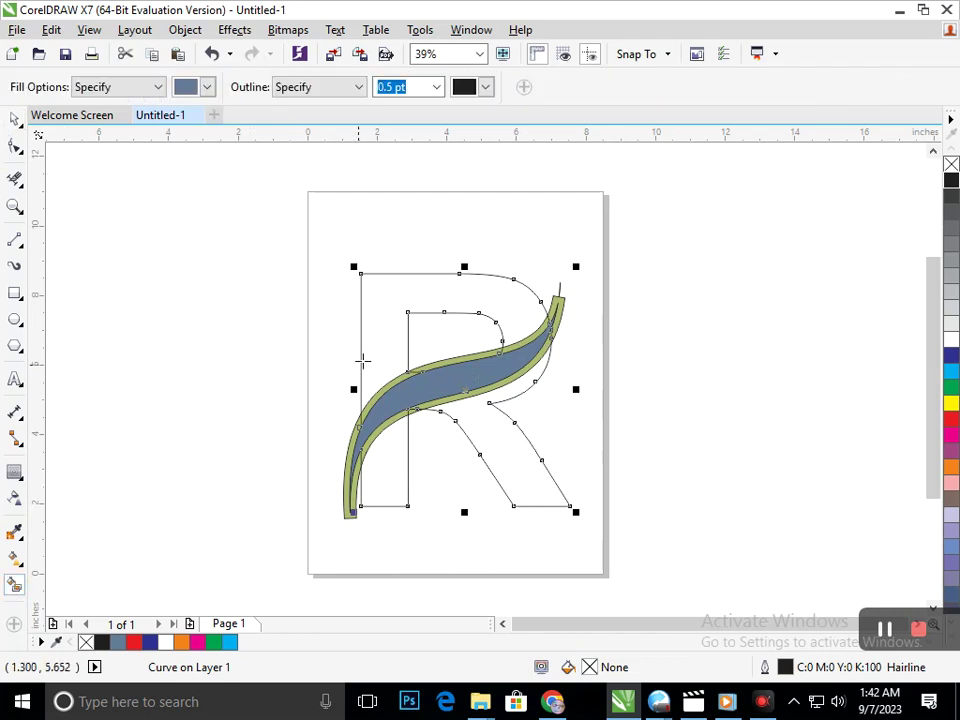
Smart Fill the R's leg, stem and bowl regions and colour each red.
{"action": "left_click", "coordinate": [378, 338]}
{"action": "left_click", "coordinate": [387, 466]}
{"action": "left_click", "coordinate": [505, 458]}
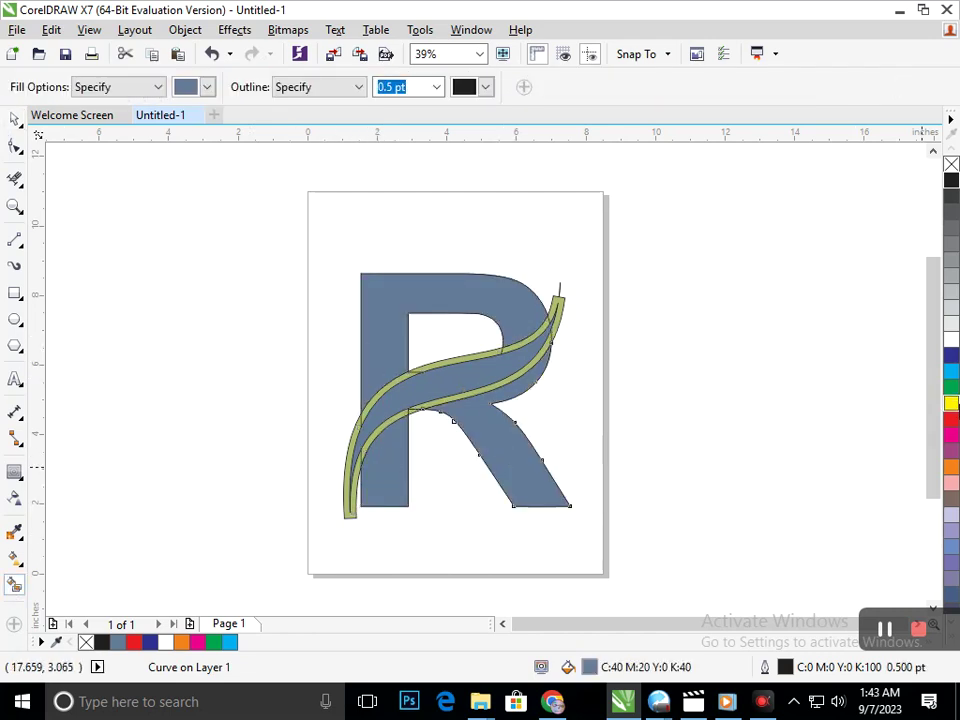
{"action": "left_click", "coordinate": [953, 422]}
{"action": "left_click", "coordinate": [420, 447]}
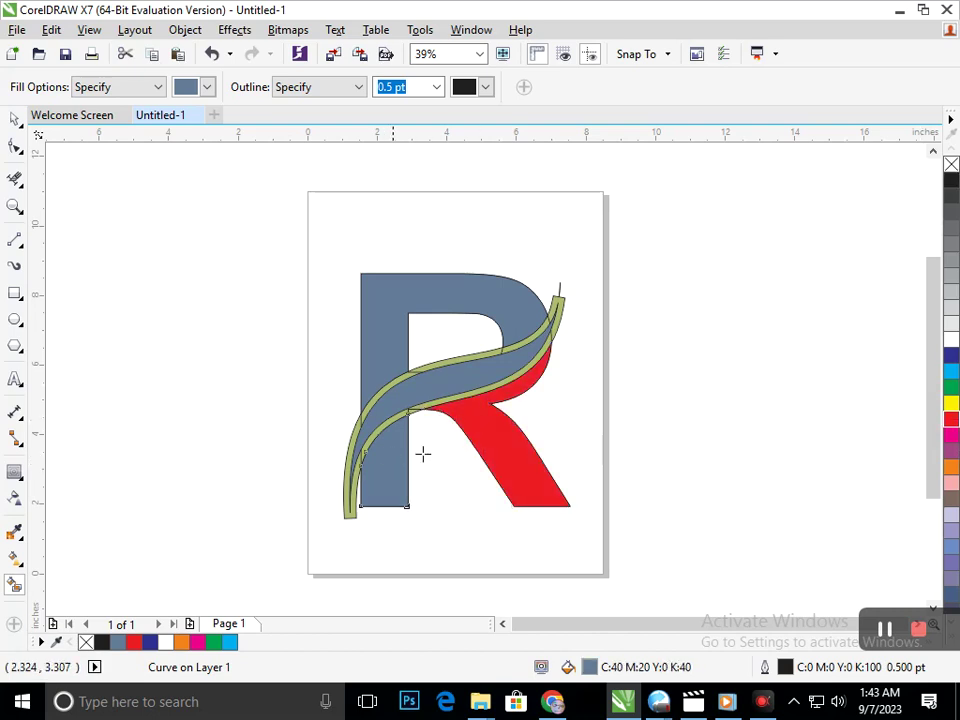
{"action": "left_click", "coordinate": [951, 419]}
{"action": "left_click", "coordinate": [364, 326]}
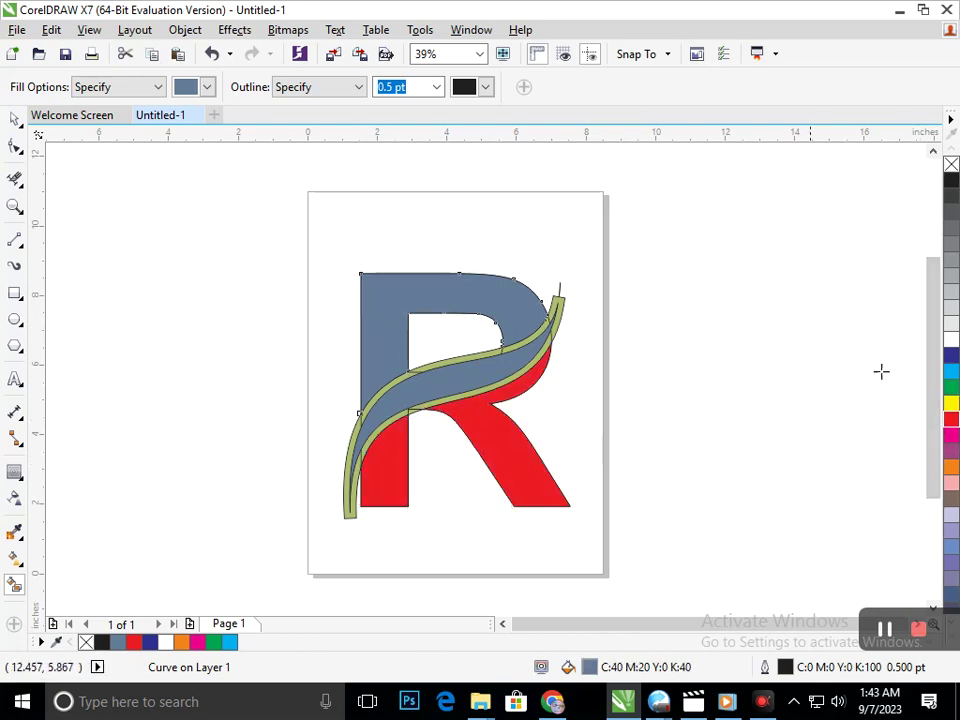
{"action": "left_click", "coordinate": [953, 418]}
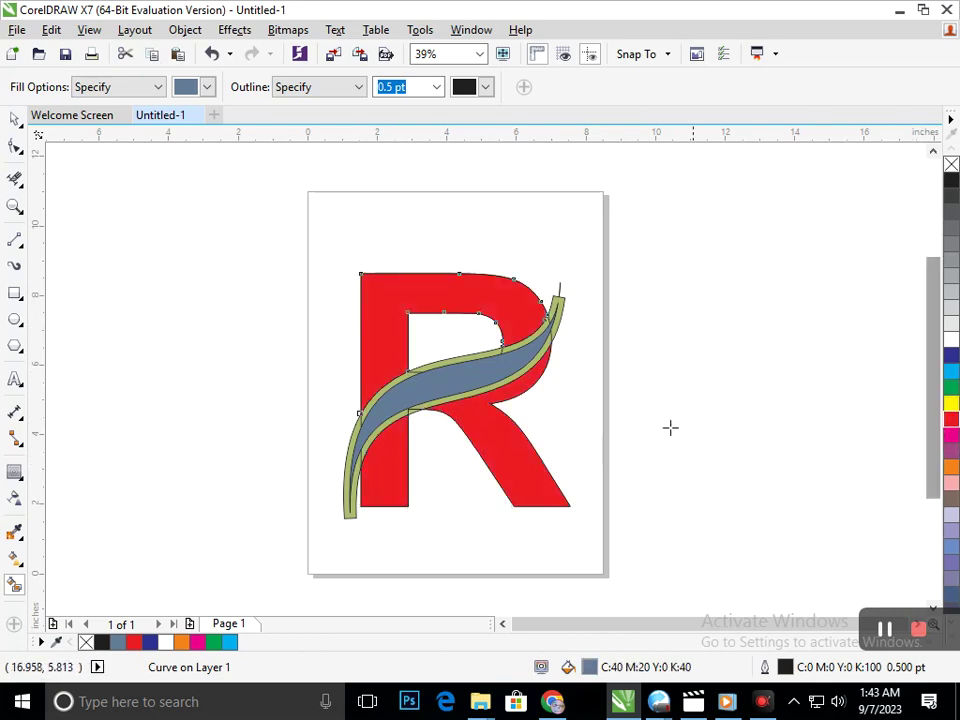
Try the swoosh in dark blue, undo it, then delete the green contour curve.
{"action": "left_click", "coordinate": [507, 366]}
{"action": "left_click", "coordinate": [951, 357]}
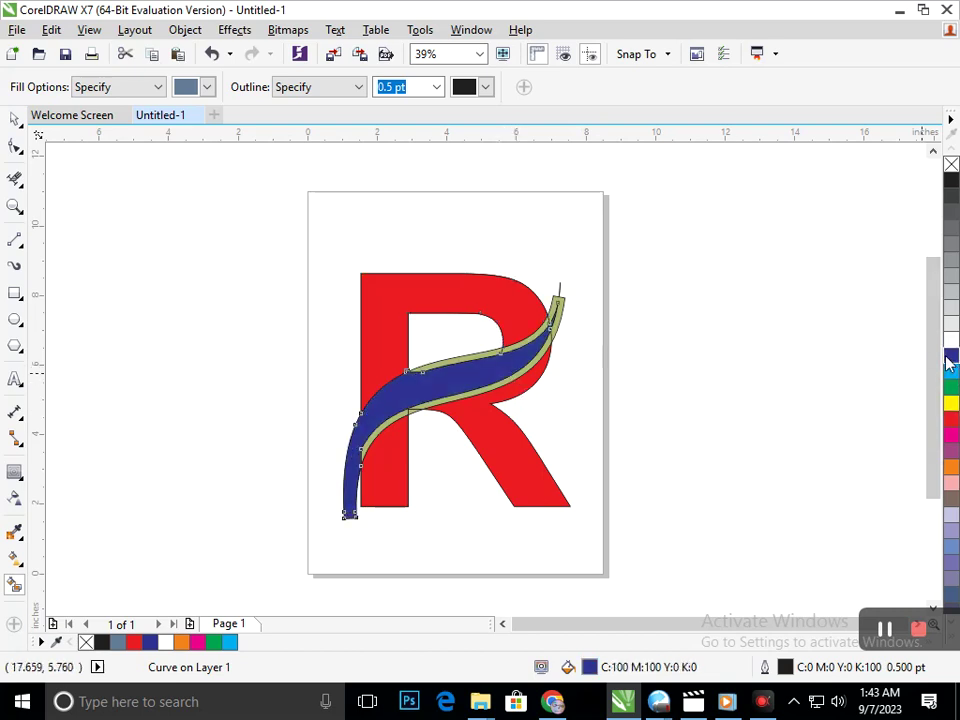
{"action": "key", "text": "ctrl+z"}
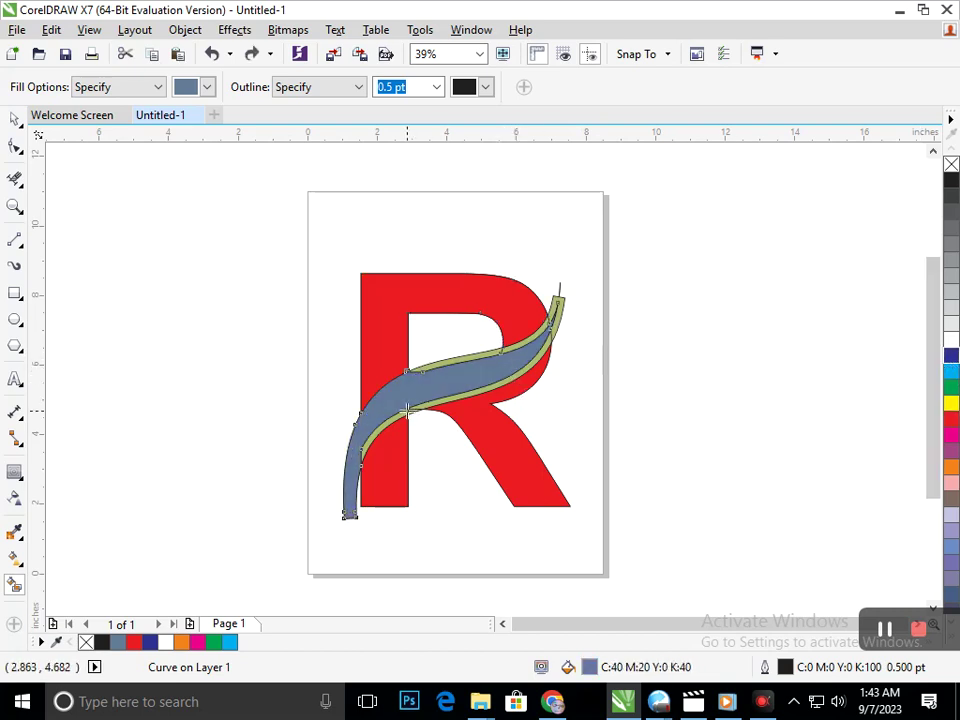
{"action": "left_click", "coordinate": [407, 410]}
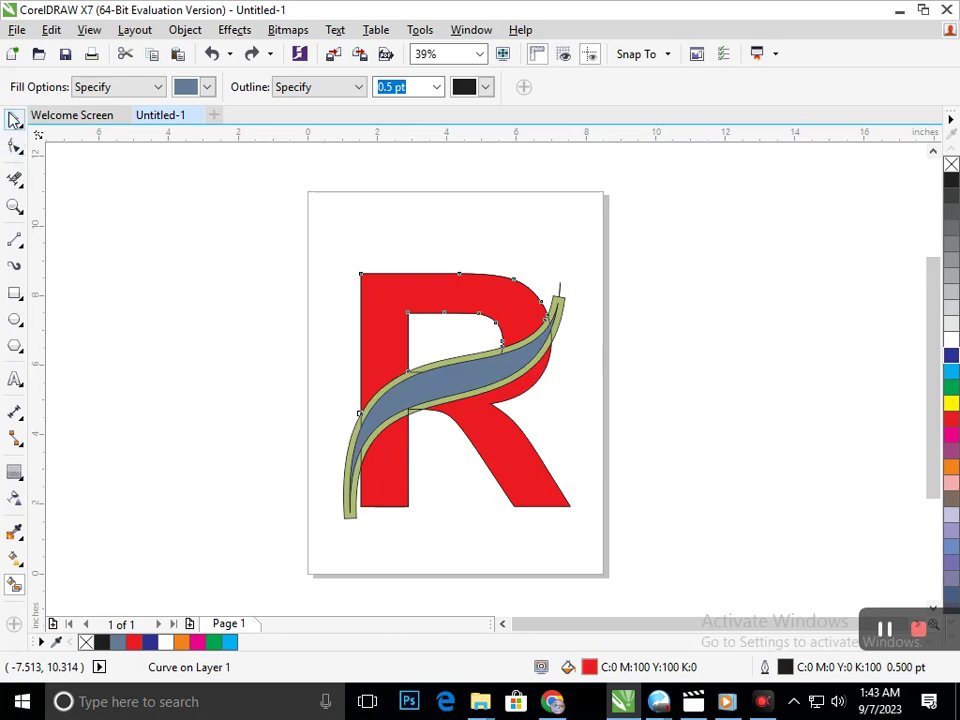
{"action": "left_click", "coordinate": [14, 118]}
{"action": "left_click", "coordinate": [566, 316]}
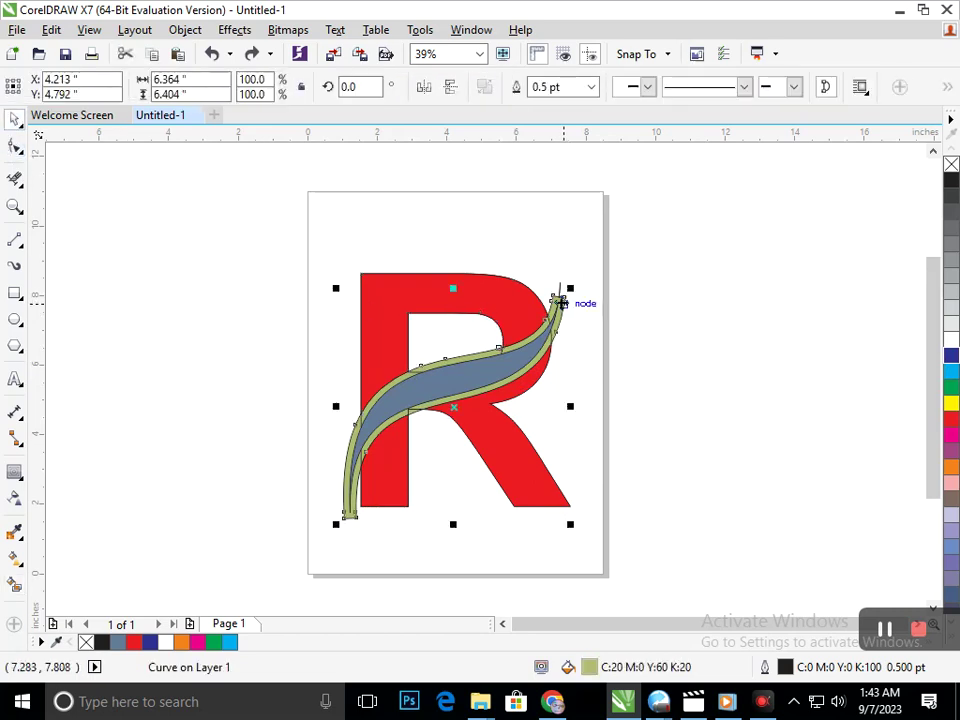
{"action": "left_click_drag", "start_coordinate": [561, 306], "coordinate": [628, 272]}
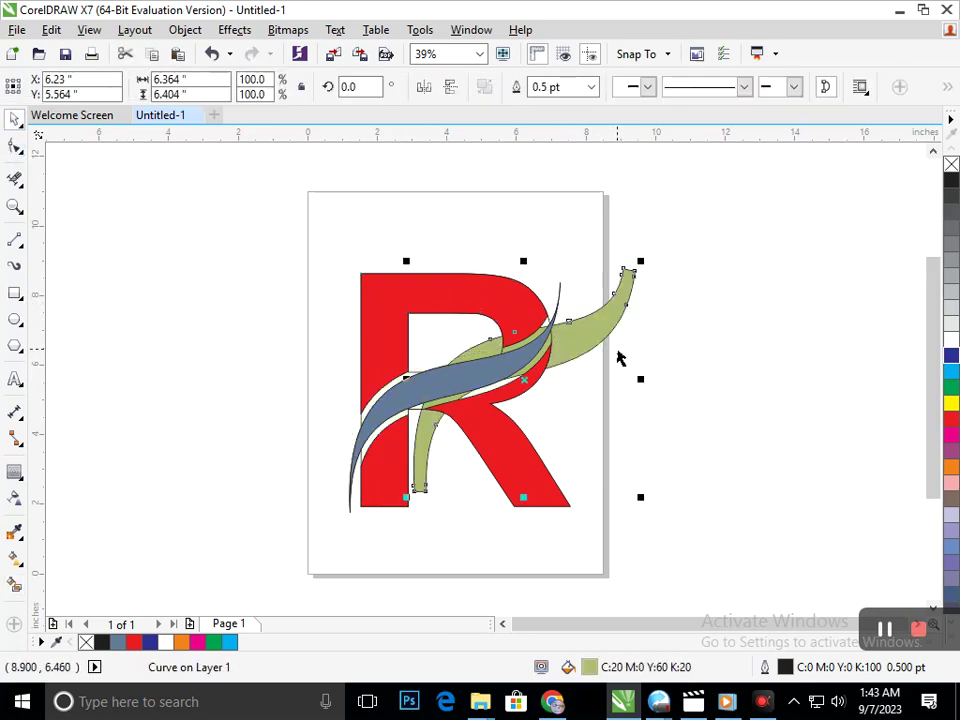
{"action": "key", "text": "Delete"}
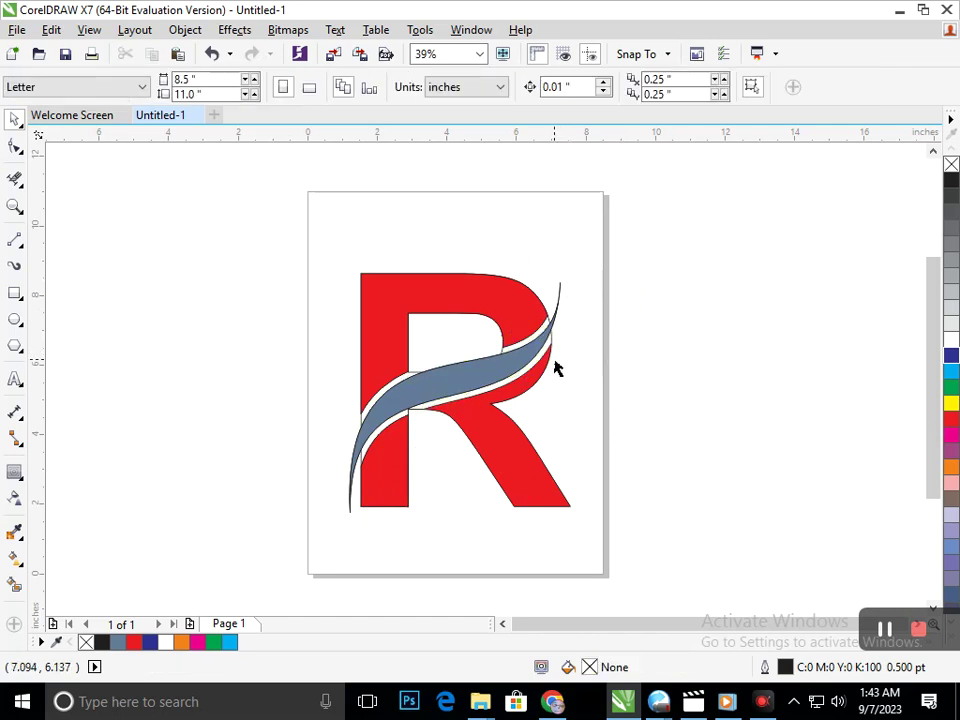
{"action": "scroll", "coordinate": [537, 340], "scroll_direction": "up", "scroll_amount": 5}
Zoom in on the red R's edge just below the swoosh.
{"action": "left_click", "coordinate": [14, 178]}
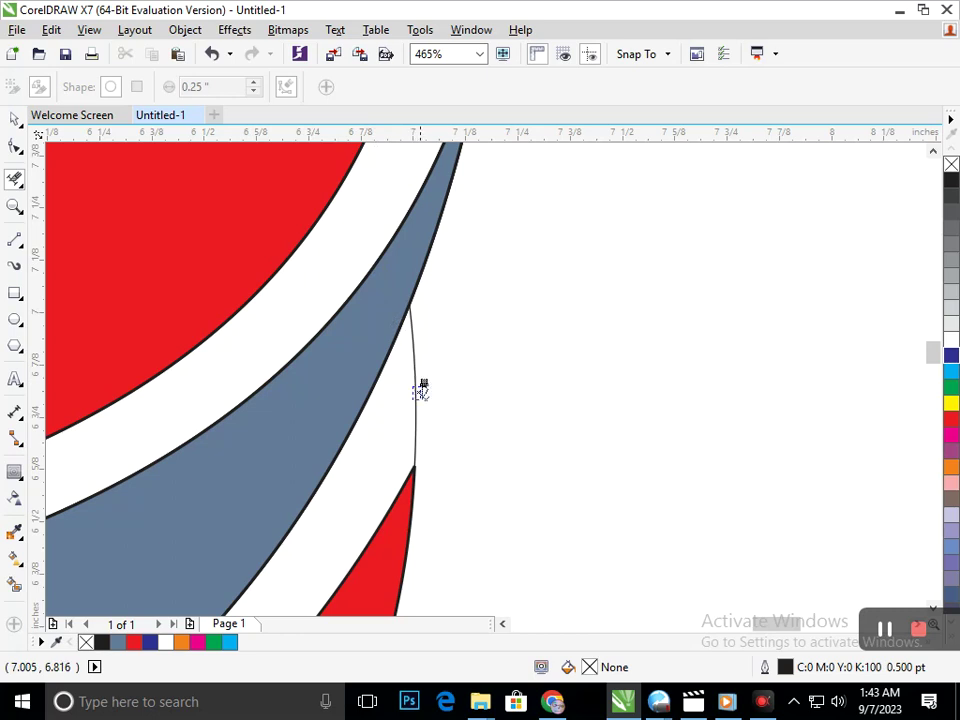
{"action": "scroll", "coordinate": [493, 440], "scroll_direction": "down", "scroll_amount": 5}
{"action": "scroll", "coordinate": [449, 410], "scroll_direction": "up", "scroll_amount": 5}
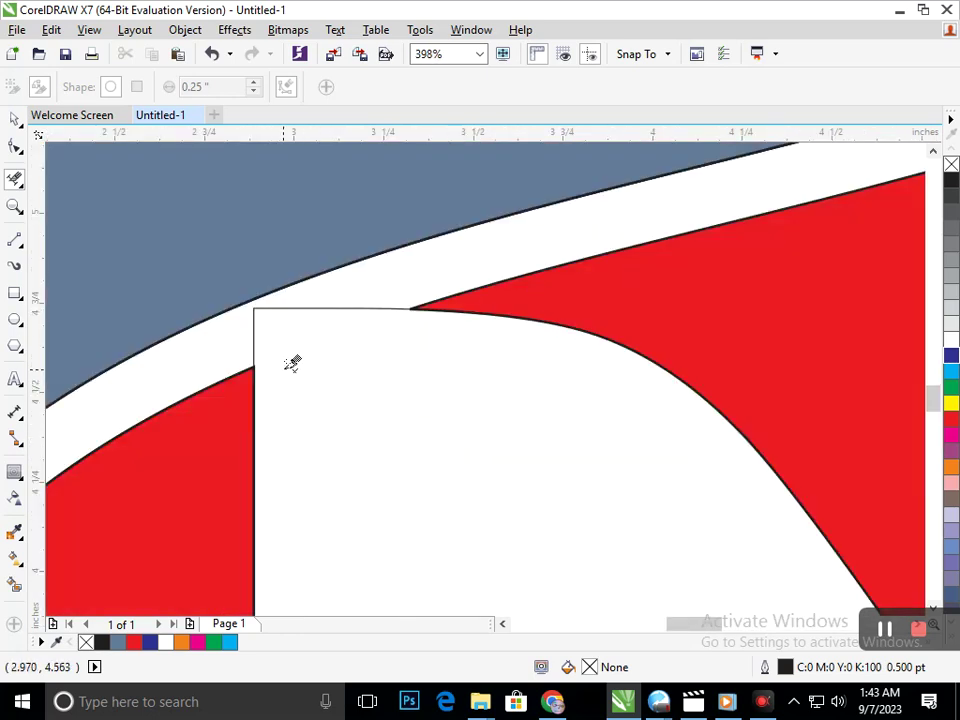
{"action": "scroll", "coordinate": [437, 393], "scroll_direction": "down", "scroll_amount": 5}
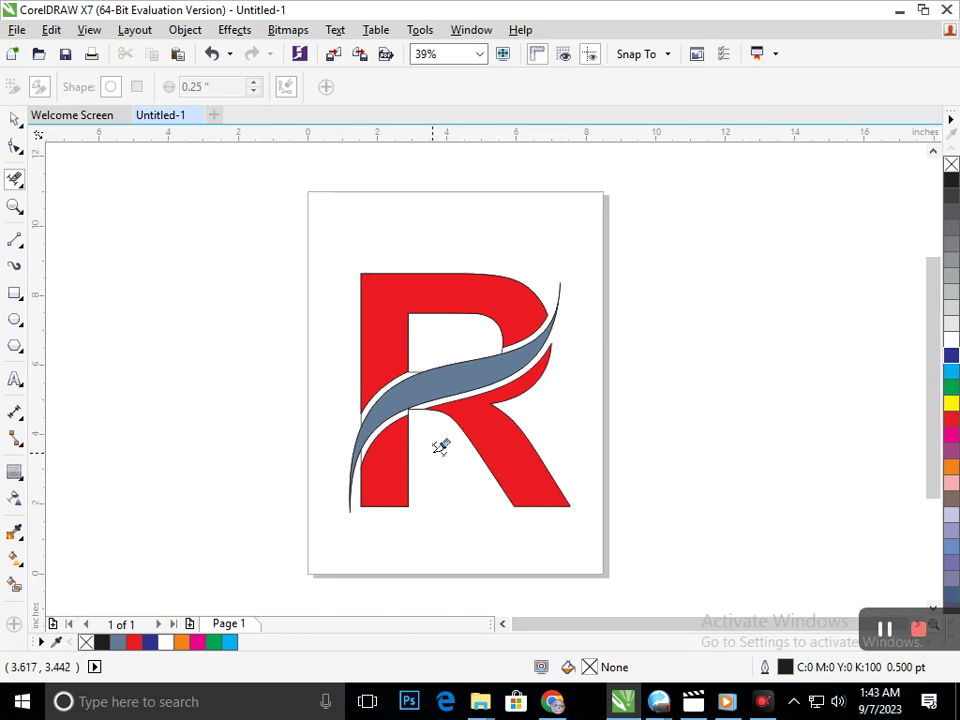
{"action": "scroll", "coordinate": [412, 388], "scroll_direction": "up", "scroll_amount": 4}
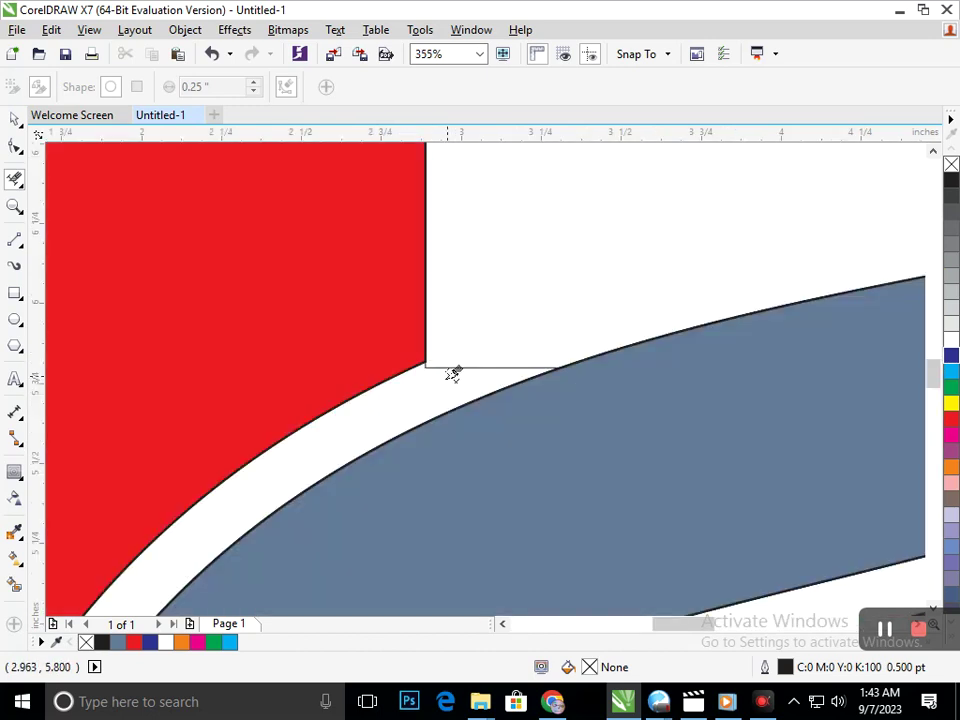
{"action": "scroll", "coordinate": [458, 402], "scroll_direction": "down", "scroll_amount": 4}
{"action": "scroll", "coordinate": [350, 440], "scroll_direction": "up", "scroll_amount": 5}
{"action": "scroll", "coordinate": [338, 400], "scroll_direction": "down", "scroll_amount": 5}
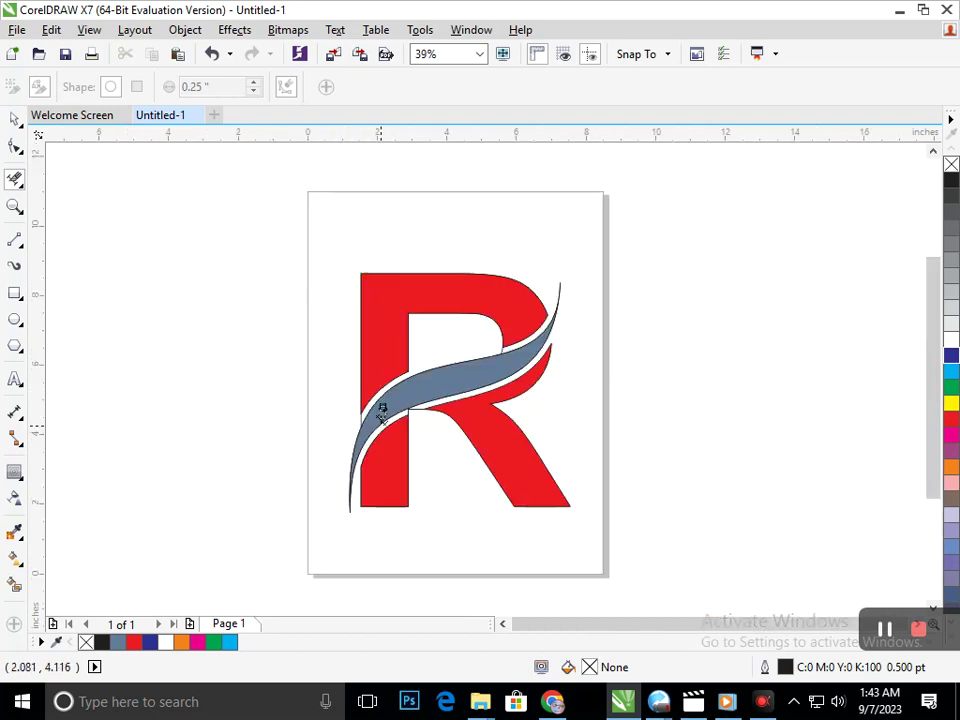
{"action": "scroll", "coordinate": [390, 420], "scroll_direction": "up", "scroll_amount": 6}
{"action": "scroll", "coordinate": [430, 445], "scroll_direction": "down", "scroll_amount": 6}
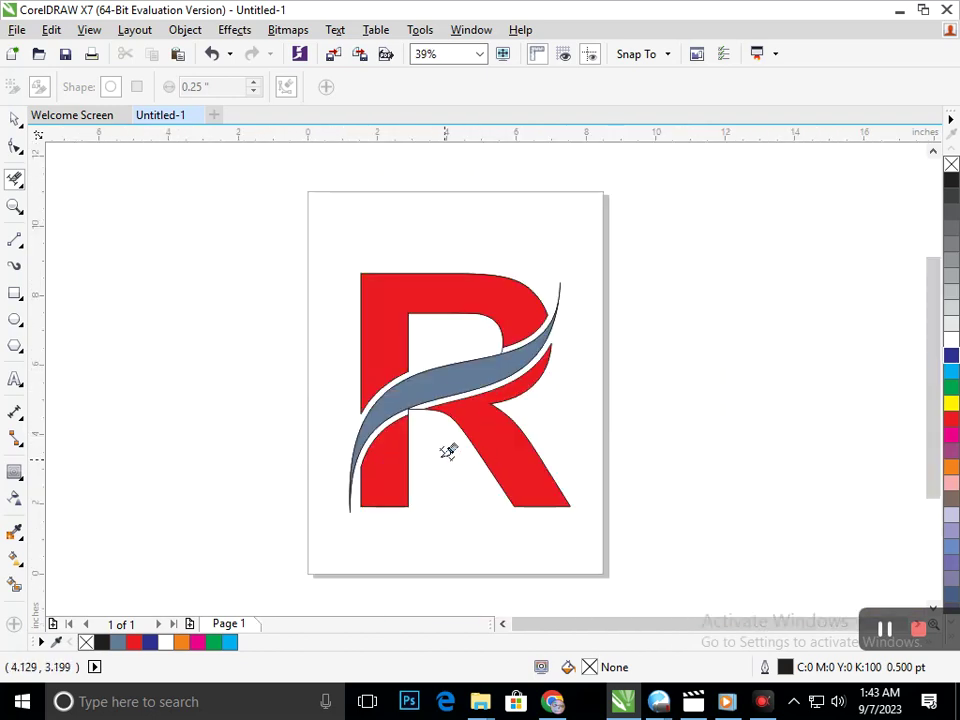
{"action": "scroll", "coordinate": [400, 400], "scroll_direction": "up", "scroll_amount": 6}
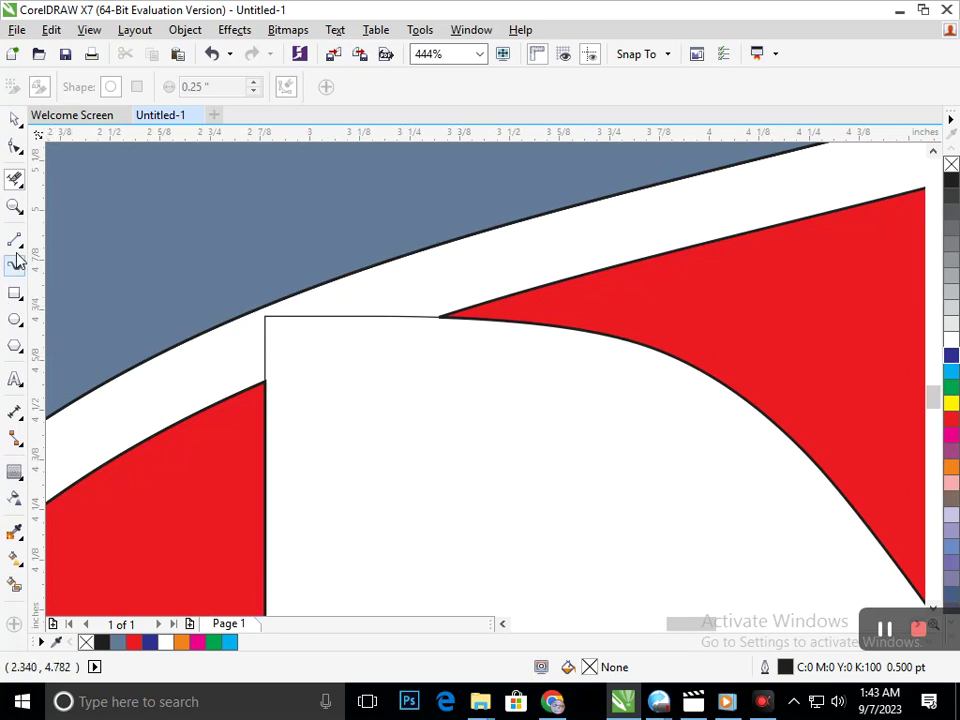
Drag the R's corner node and handles so its edge curves smoothly along the white gap.
{"action": "left_click", "coordinate": [15, 146]}
{"action": "left_click", "coordinate": [452, 322]}
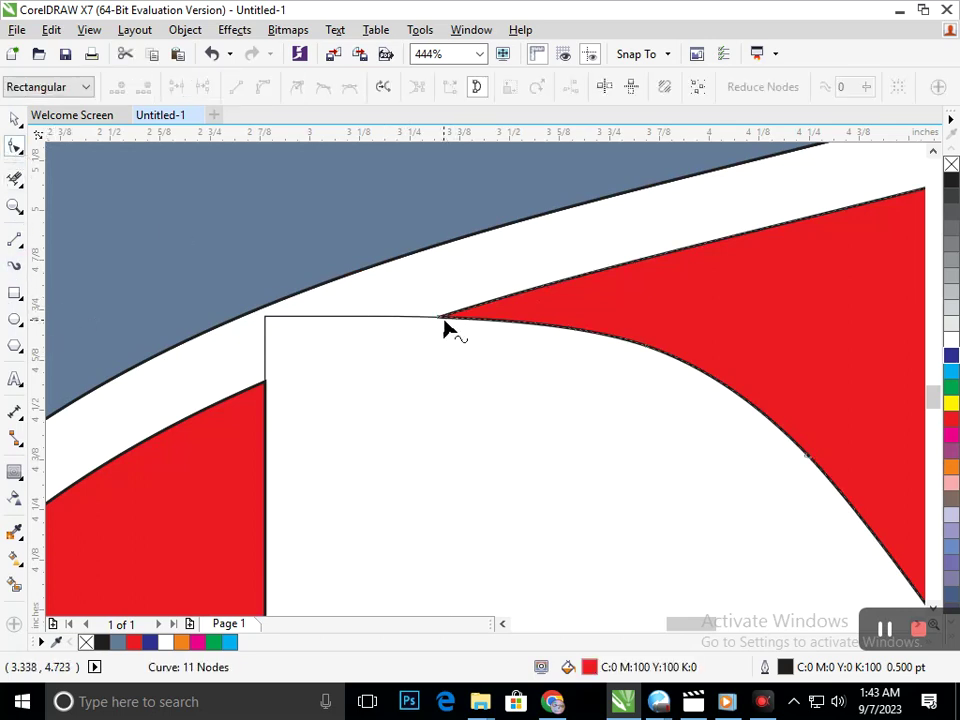
{"action": "left_click_drag", "start_coordinate": [443, 320], "coordinate": [266, 384]}
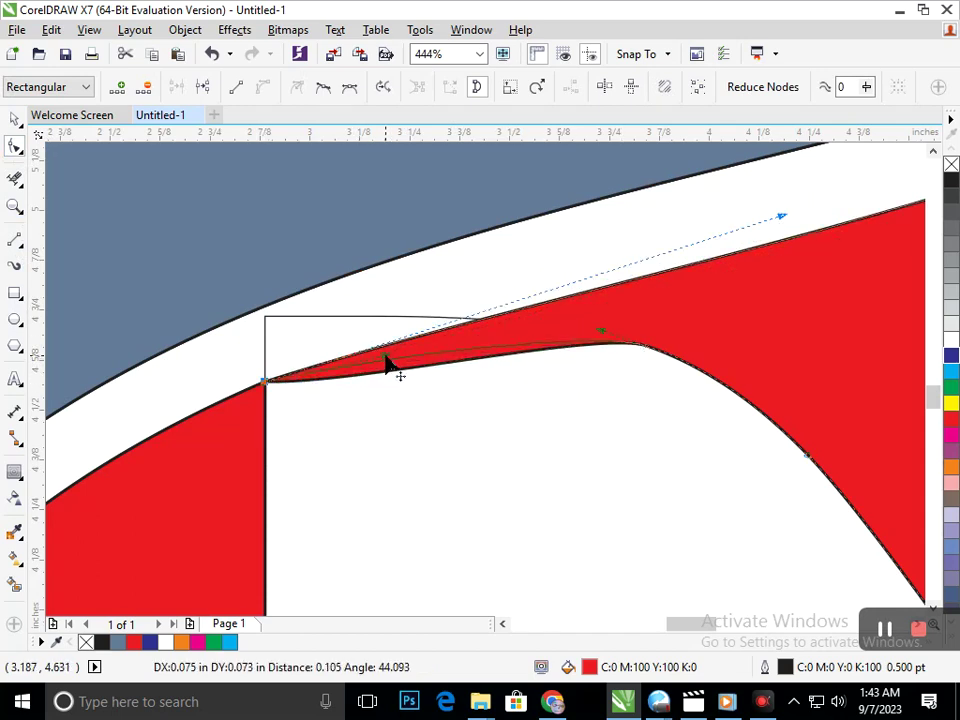
{"action": "left_click_drag", "start_coordinate": [355, 386], "coordinate": [440, 366]}
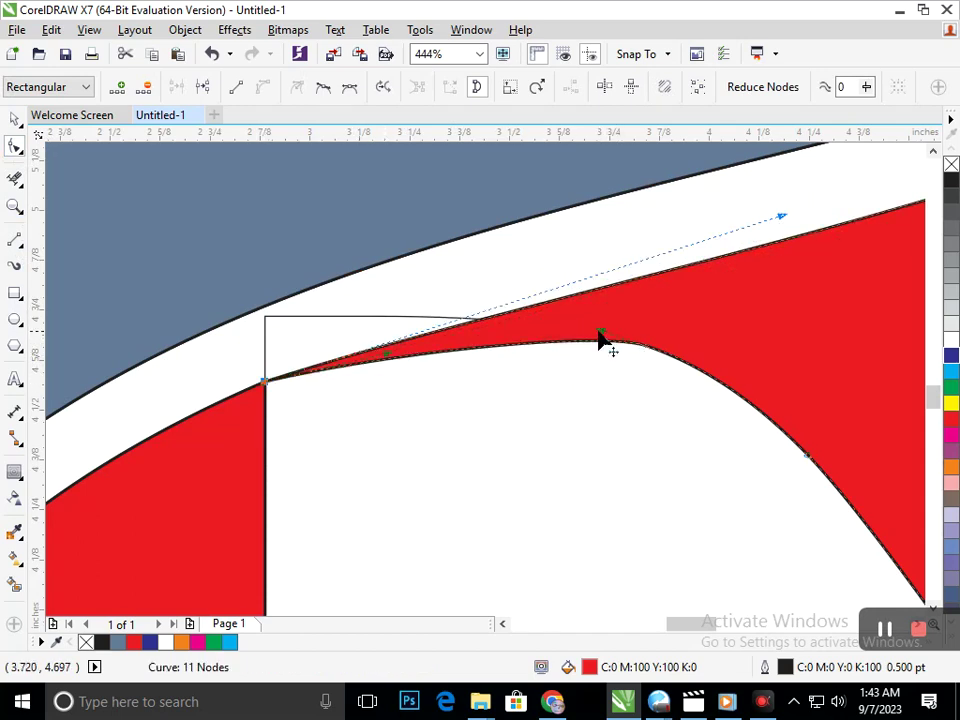
{"action": "left_click_drag", "start_coordinate": [600, 336], "coordinate": [591, 332]}
{"action": "scroll", "coordinate": [580, 375], "scroll_direction": "down", "scroll_amount": 5}
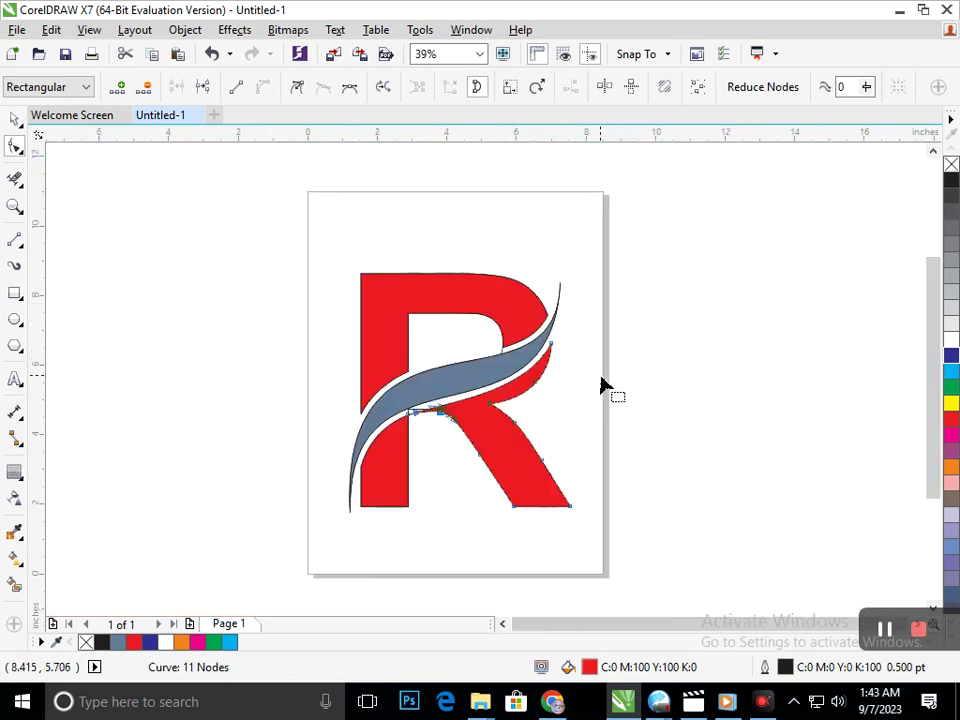
{"action": "left_click", "coordinate": [15, 120]}
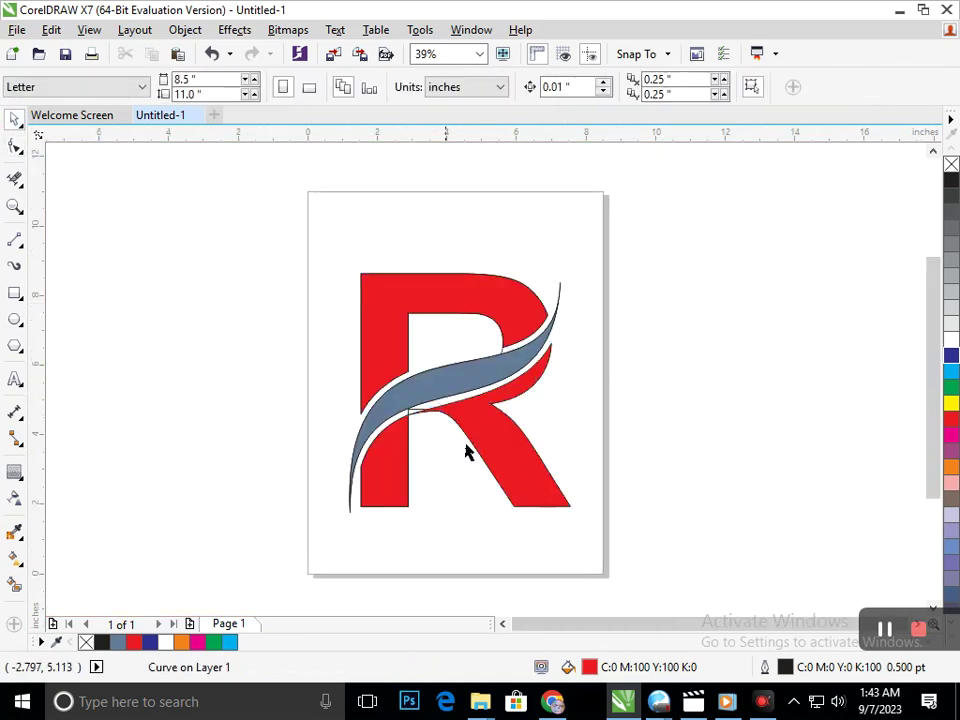
Bend the red R's curve segments beneath the swoosh into a smoother arc using the node handles.
{"action": "scroll", "coordinate": [425, 433], "scroll_direction": "up", "scroll_amount": 5}
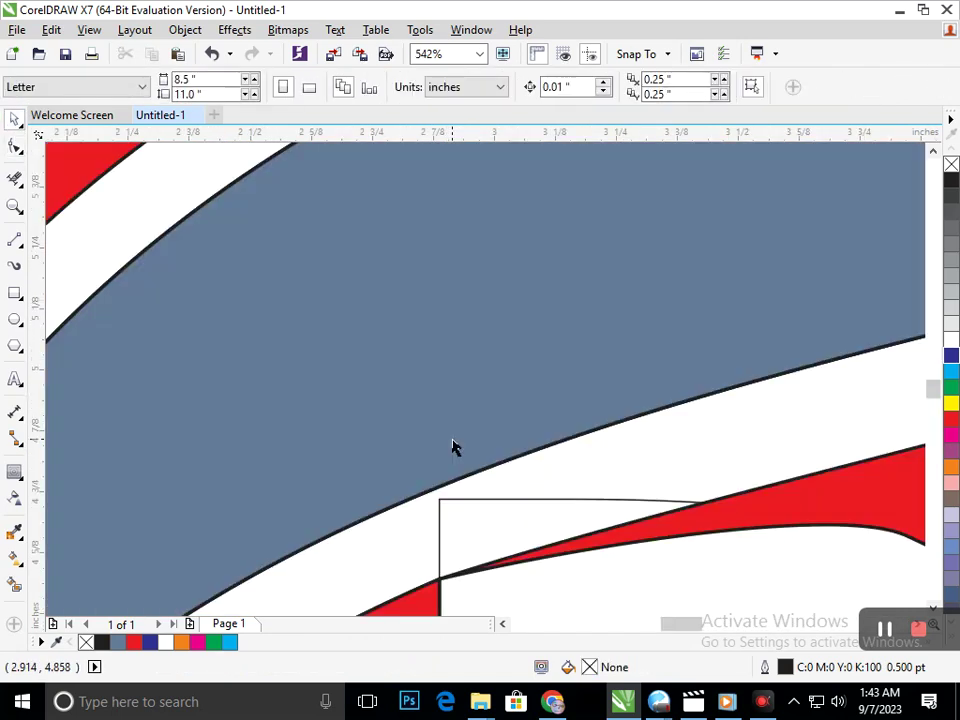
{"action": "left_click", "coordinate": [15, 178]}
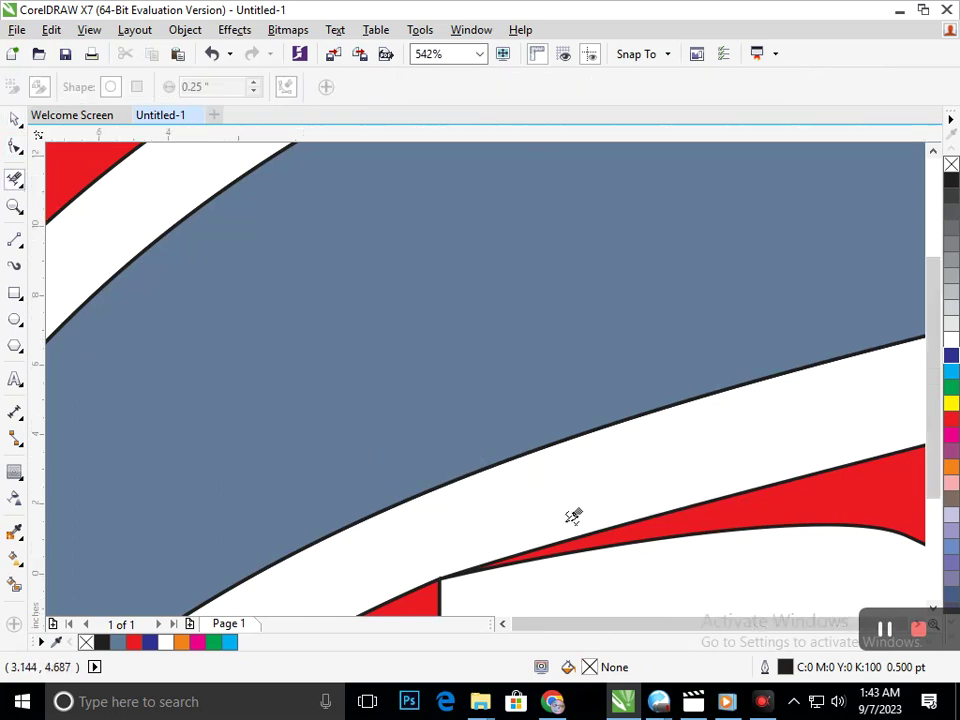
{"action": "scroll", "coordinate": [573, 516], "scroll_direction": "down", "scroll_amount": 5}
{"action": "scroll", "coordinate": [445, 423], "scroll_direction": "up", "scroll_amount": 3}
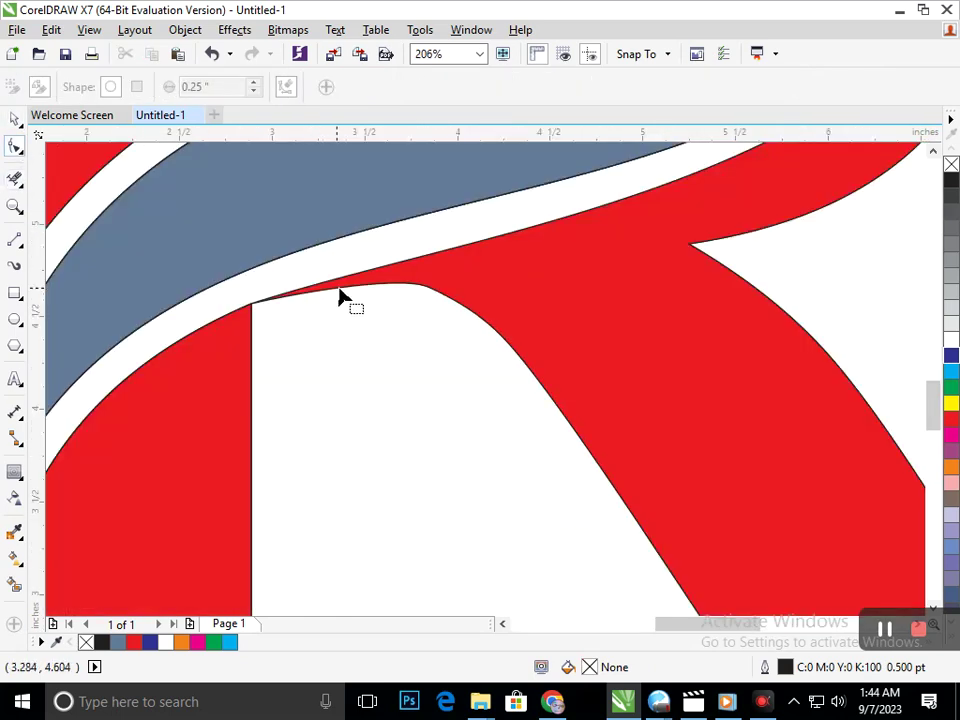
{"action": "key", "text": "F10"}
{"action": "left_click", "coordinate": [300, 311]}
{"action": "left_click", "coordinate": [250, 304]}
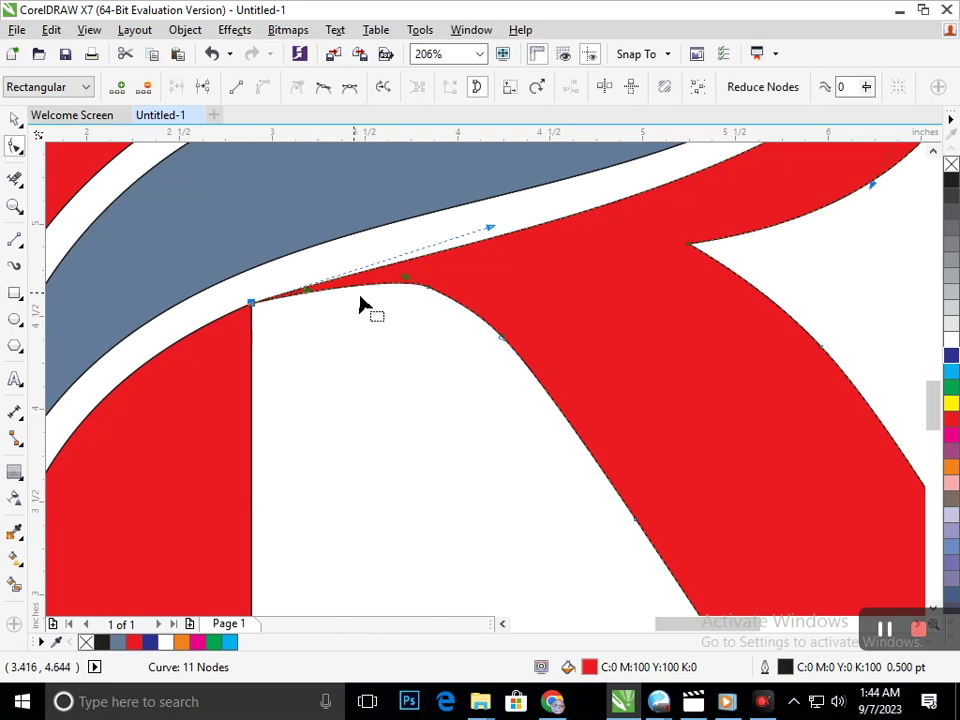
{"action": "left_click_drag", "start_coordinate": [305, 291], "coordinate": [252, 317]}
{"action": "left_click_drag", "start_coordinate": [405, 288], "coordinate": [341, 304]}
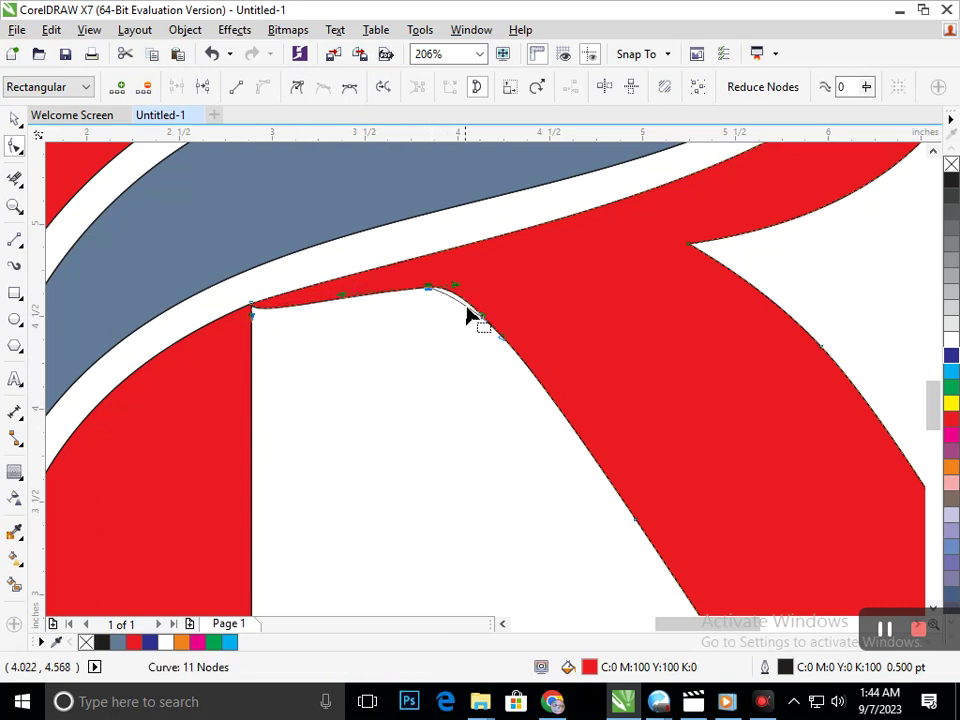
Delete the extra node, lower the stem-top corner node slightly, and fit the page in view.
{"action": "left_click", "coordinate": [146, 87]}
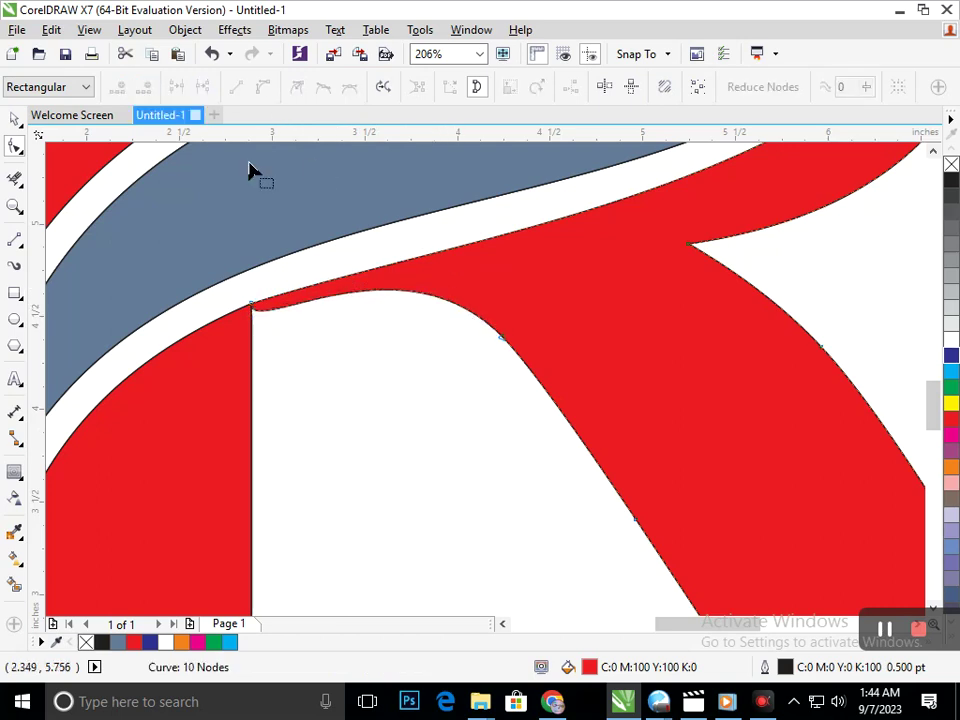
{"action": "left_click", "coordinate": [252, 304]}
{"action": "left_click_drag", "start_coordinate": [253, 349], "coordinate": [254, 362]}
{"action": "key", "text": "shift+F4"}
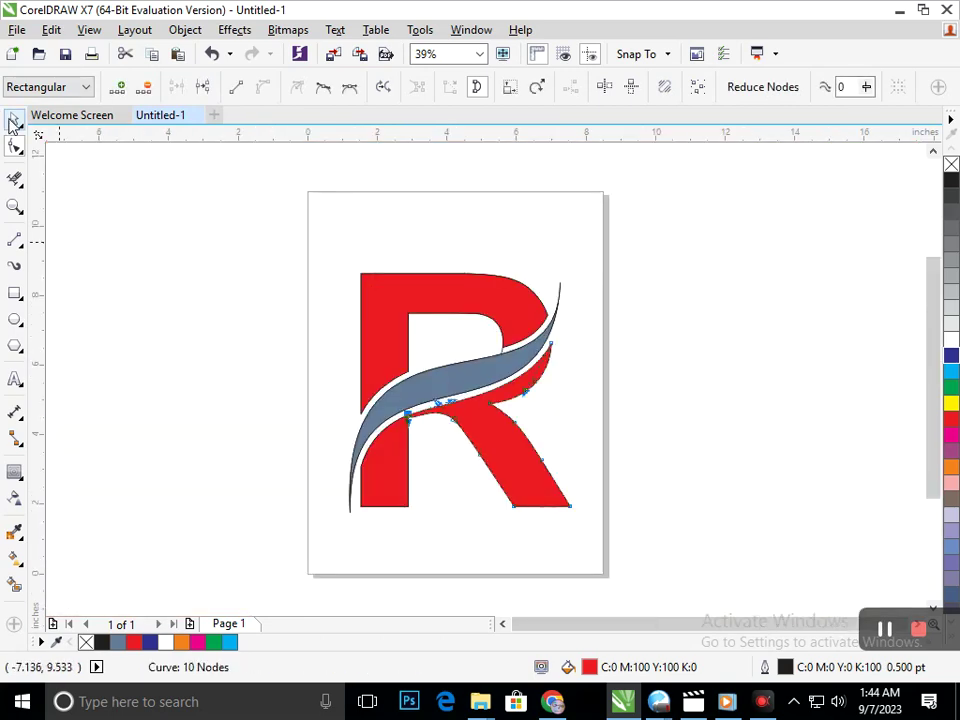
{"action": "left_click", "coordinate": [13, 121]}
{"action": "left_click", "coordinate": [453, 488]}
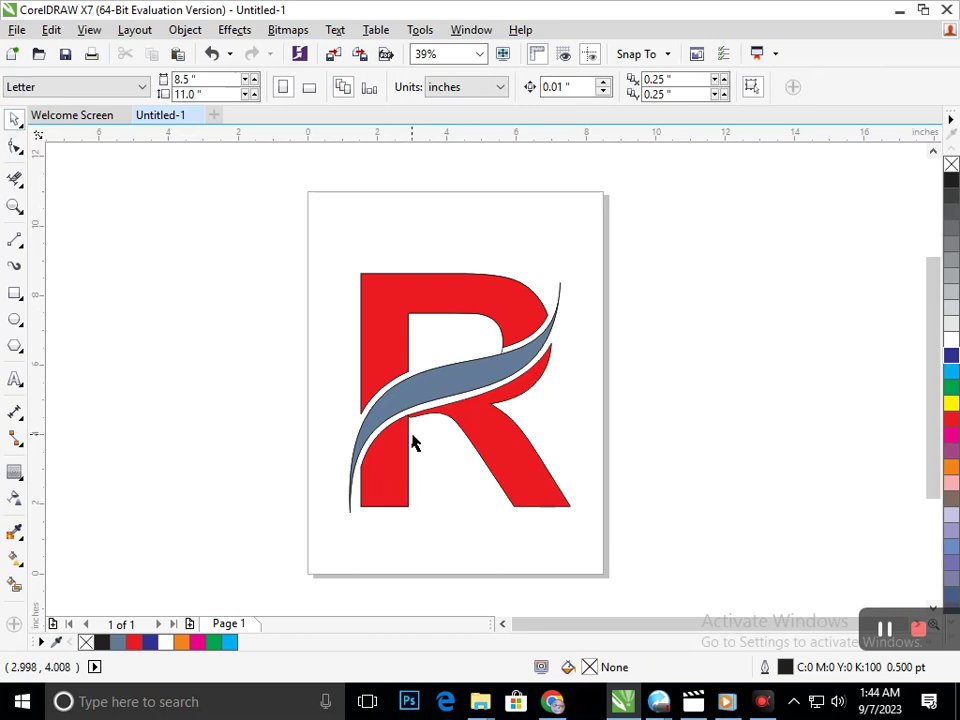
Drag the red R's stem-junction corner node down and left to refine that corner.
{"action": "scroll", "coordinate": [405, 430], "scroll_direction": "up", "scroll_amount": 5}
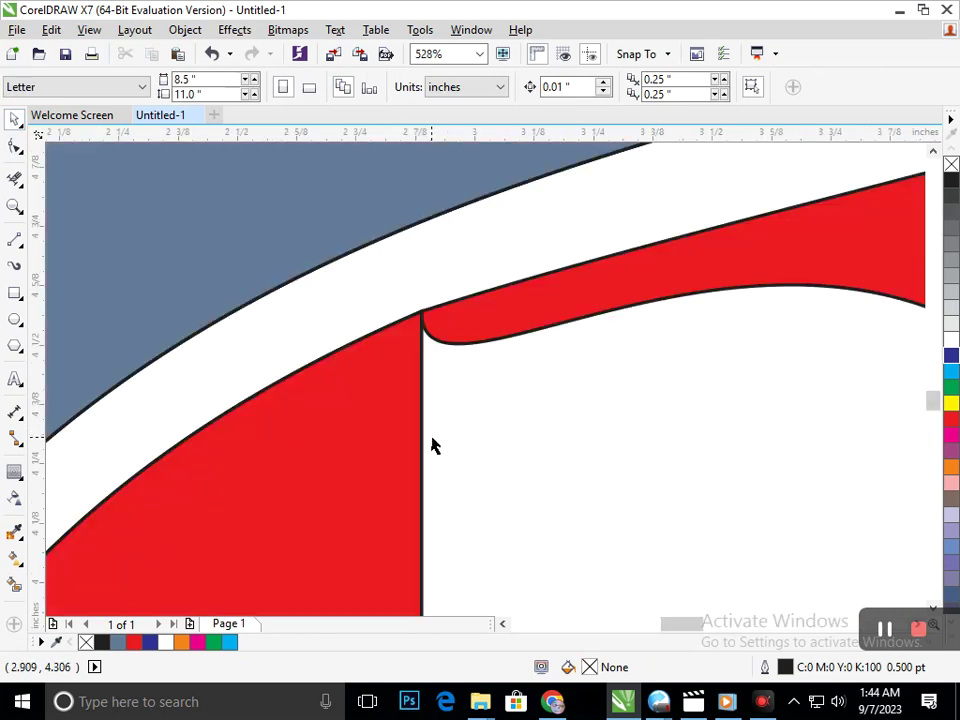
{"action": "left_click", "coordinate": [15, 146]}
{"action": "left_click", "coordinate": [469, 330]}
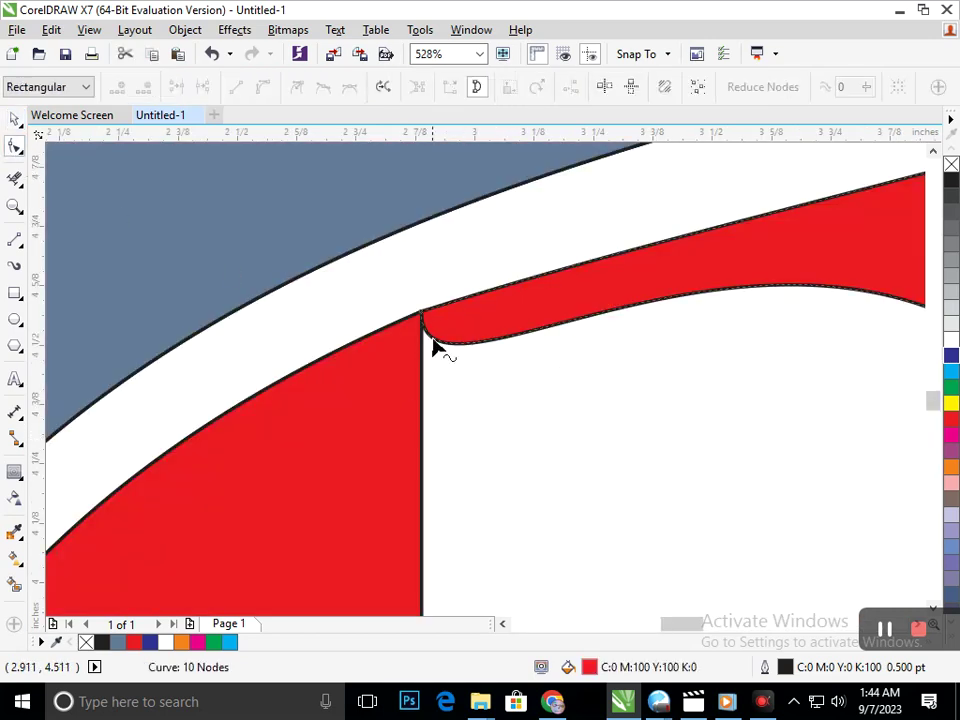
{"action": "left_click", "coordinate": [422, 318]}
{"action": "left_click_drag", "start_coordinate": [422, 445], "coordinate": [407, 493]}
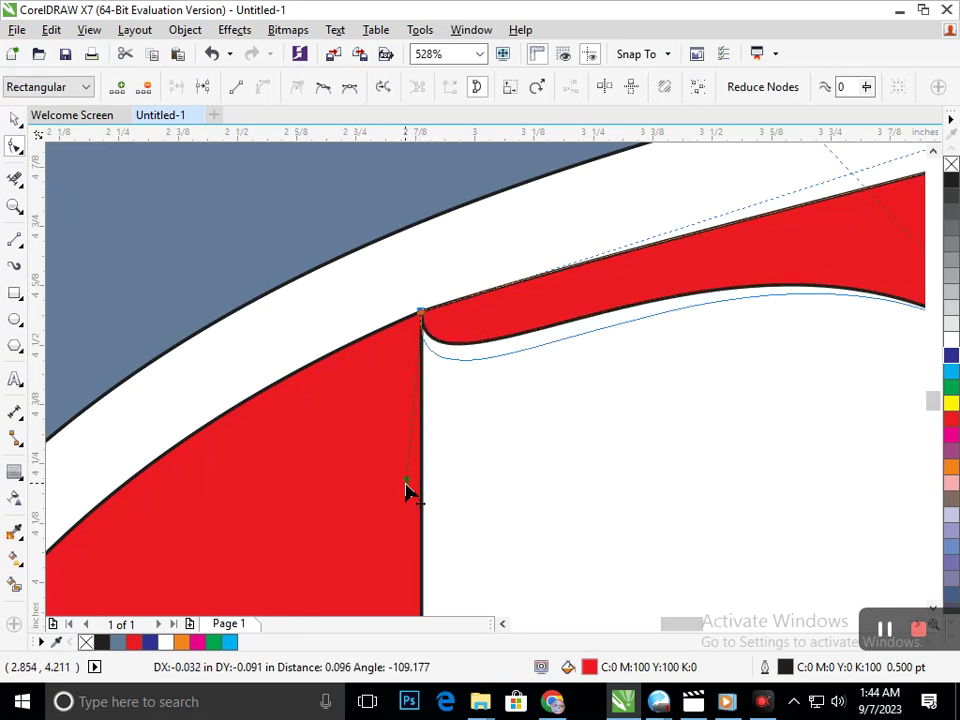
{"action": "scroll", "coordinate": [415, 375], "scroll_direction": "down", "scroll_amount": 5}
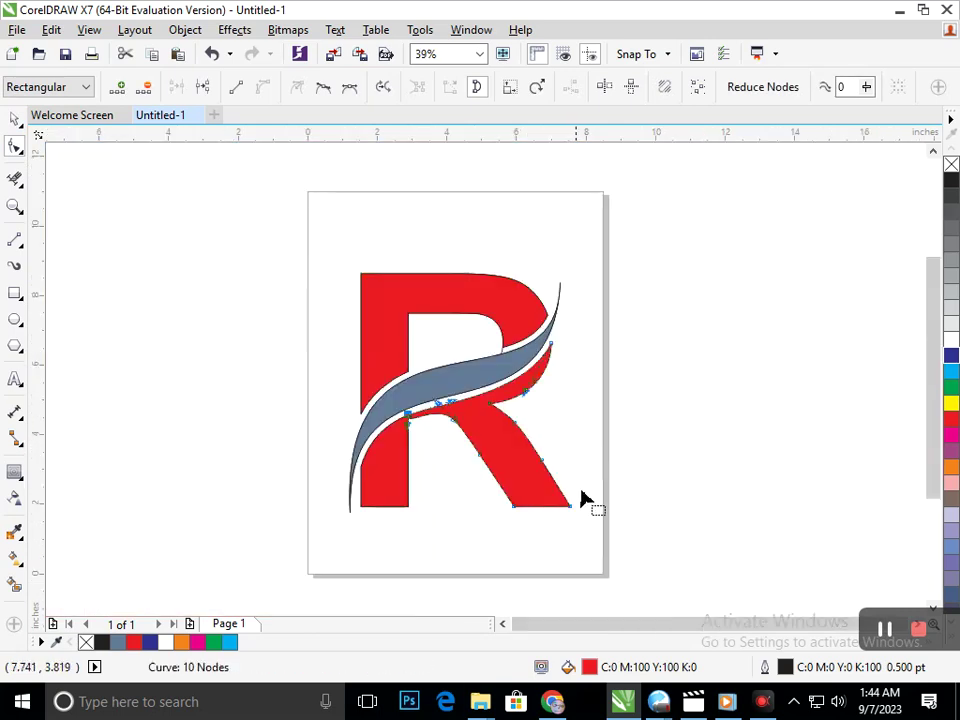
{"action": "left_click", "coordinate": [15, 120]}
{"action": "left_click", "coordinate": [200, 298]}
{"action": "key", "text": "space"}
{"action": "scroll", "coordinate": [240, 497], "scroll_direction": "up", "scroll_amount": 5}
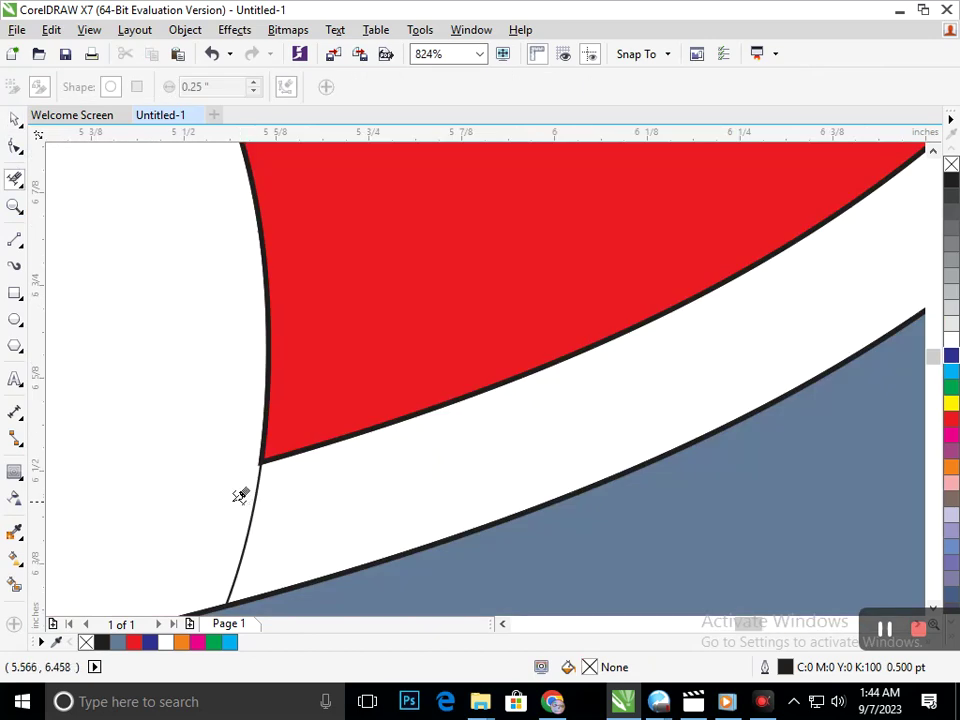
{"action": "scroll", "coordinate": [365, 470], "scroll_direction": "down", "scroll_amount": 5}
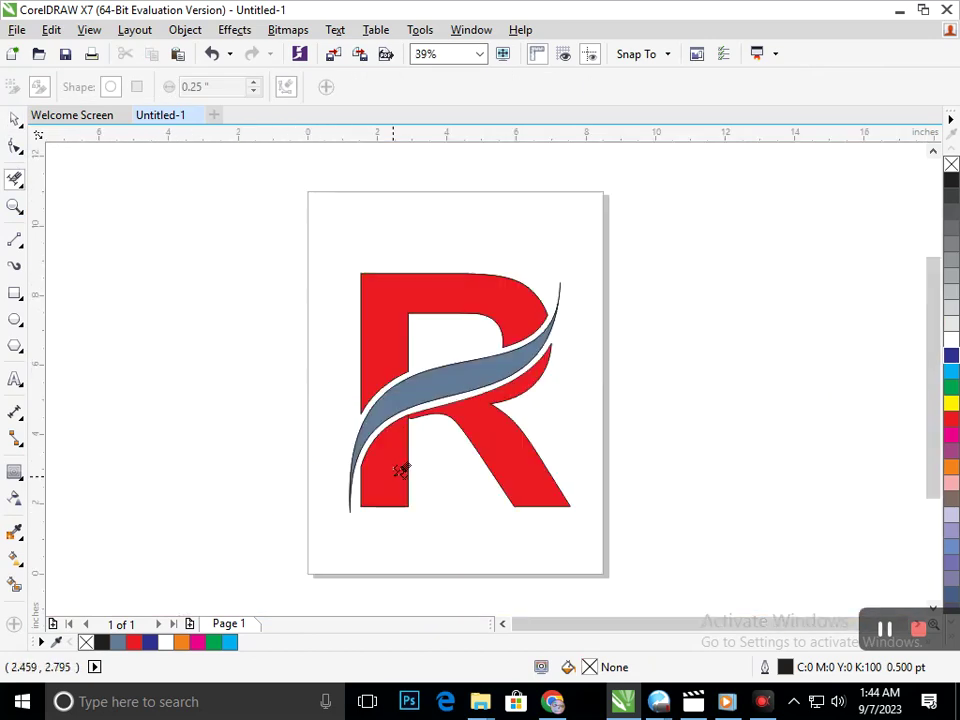
{"action": "left_click", "coordinate": [15, 120]}
Try cyan, orange and black fills on the swoosh, ending with black.
{"action": "left_click_drag", "start_coordinate": [510, 369], "coordinate": [486, 523]}
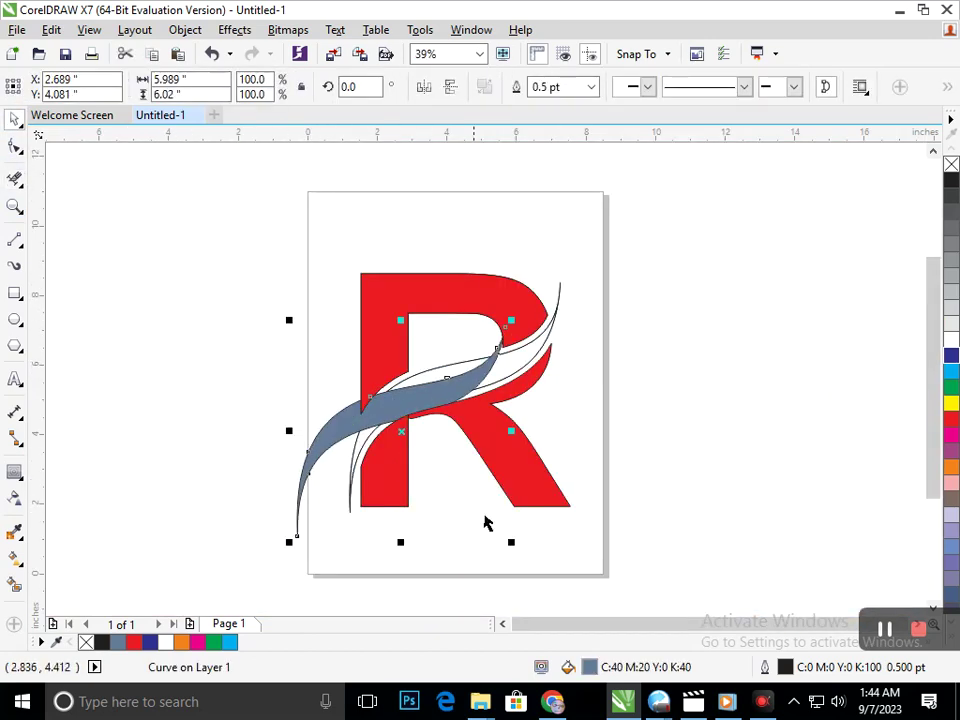
{"action": "key", "text": "ctrl+z"}
{"action": "left_click", "coordinate": [951, 376]}
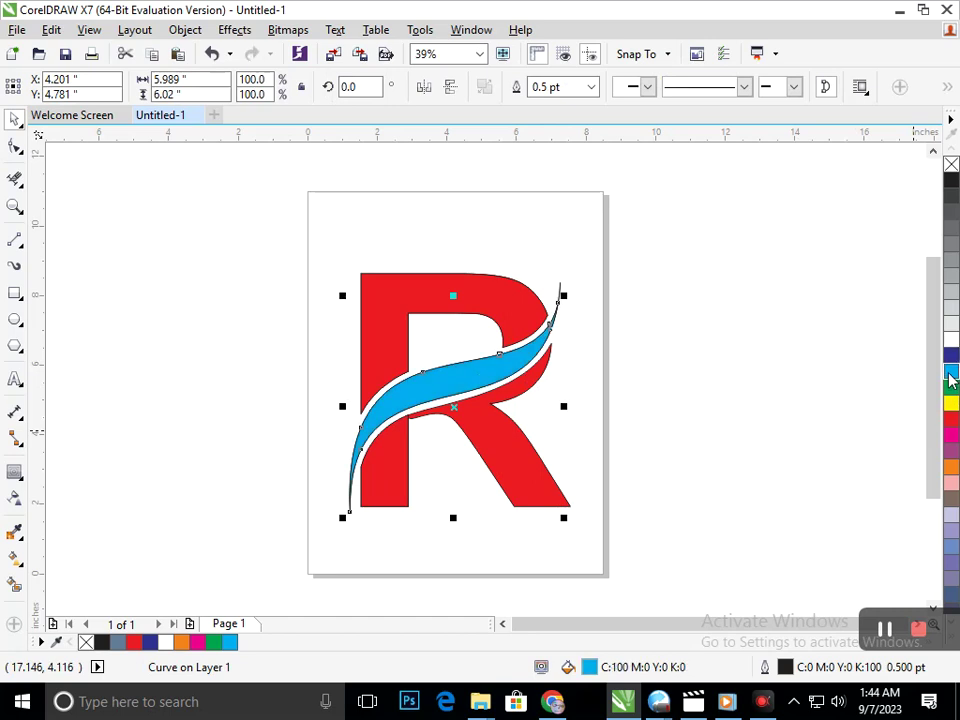
{"action": "left_click", "coordinate": [750, 415]}
{"action": "left_click", "coordinate": [530, 345]}
{"action": "left_click", "coordinate": [951, 467]}
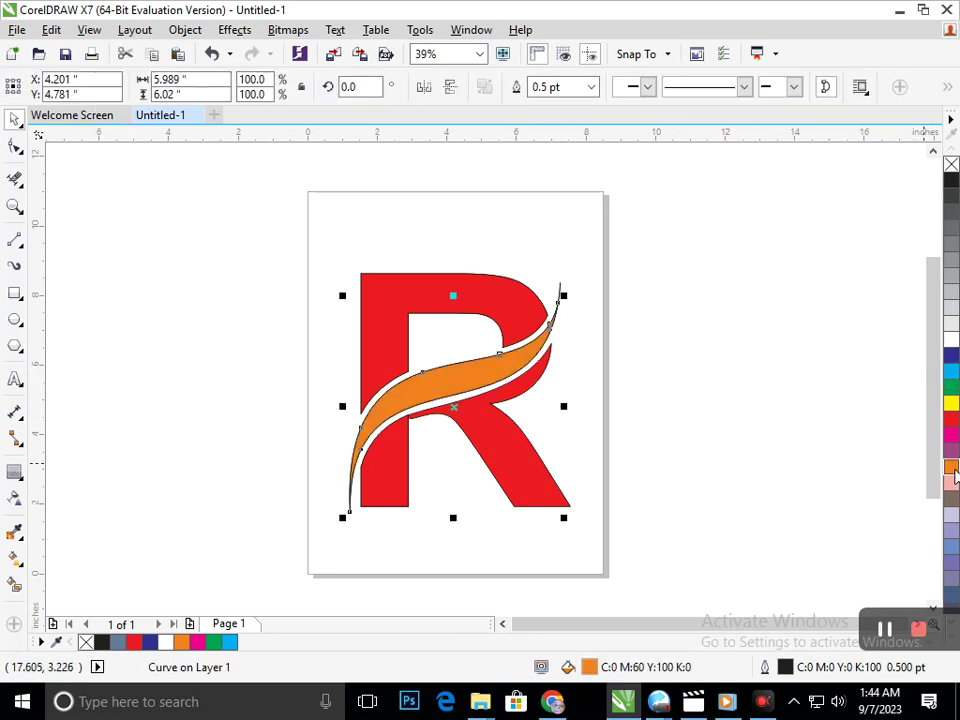
{"action": "left_click", "coordinate": [951, 181]}
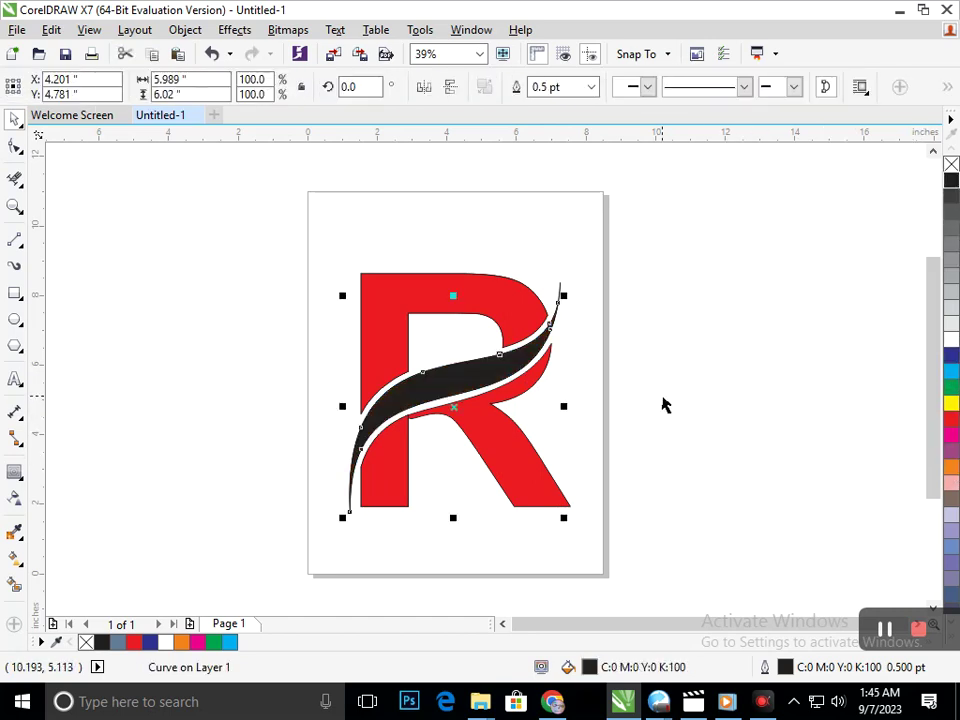
{"action": "left_click", "coordinate": [566, 462]}
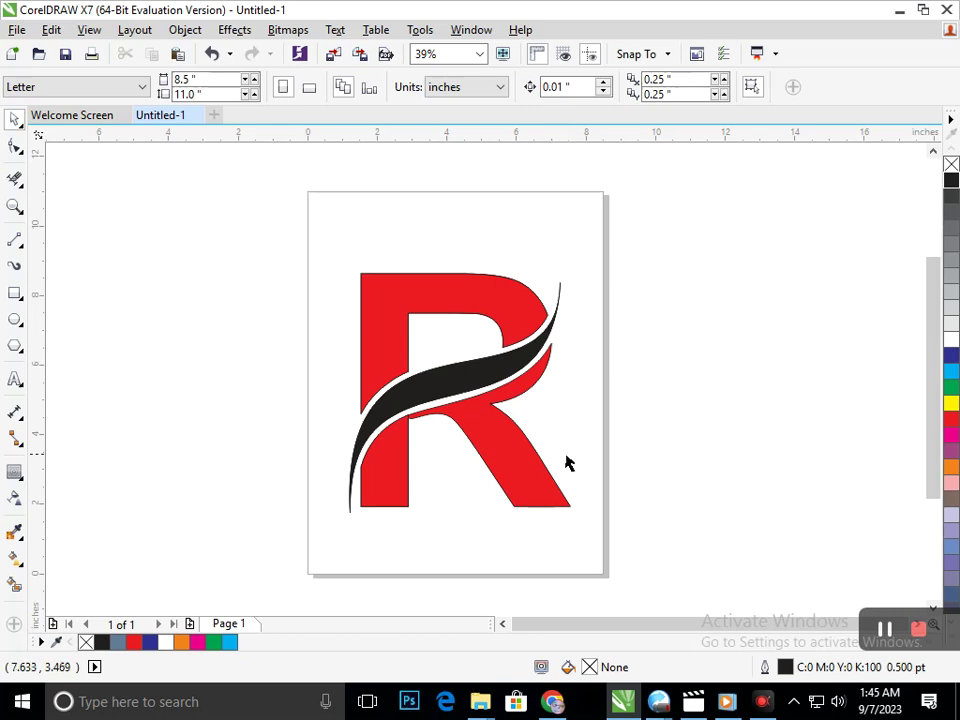
Fill all three red R pieces with dark blue.
{"action": "left_click", "coordinate": [515, 458]}
{"action": "left_click", "coordinate": [388, 476], "text": "shift"}
{"action": "left_click", "coordinate": [420, 400], "text": "shift"}
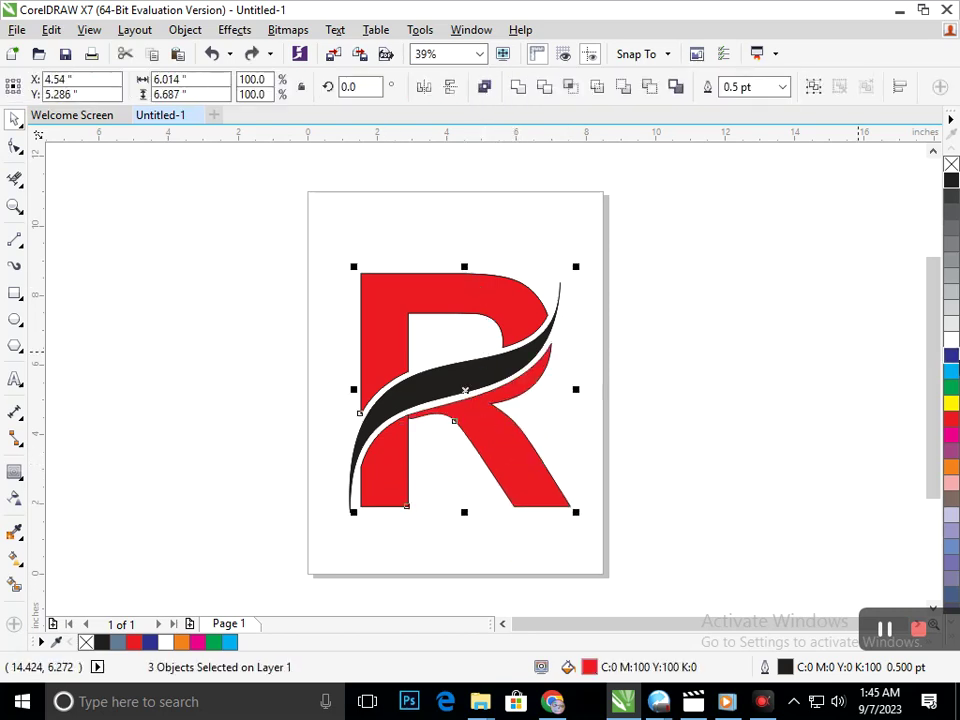
{"action": "left_click", "coordinate": [951, 362]}
{"action": "left_click", "coordinate": [630, 407]}
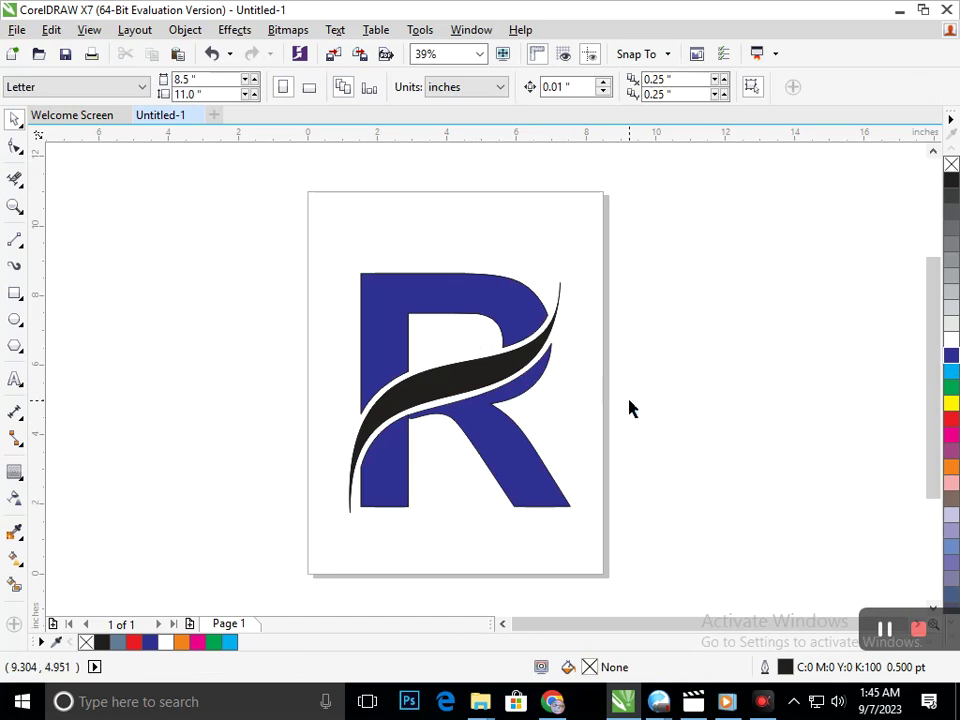
Fill the swoosh with green.
{"action": "left_click", "coordinate": [484, 380]}
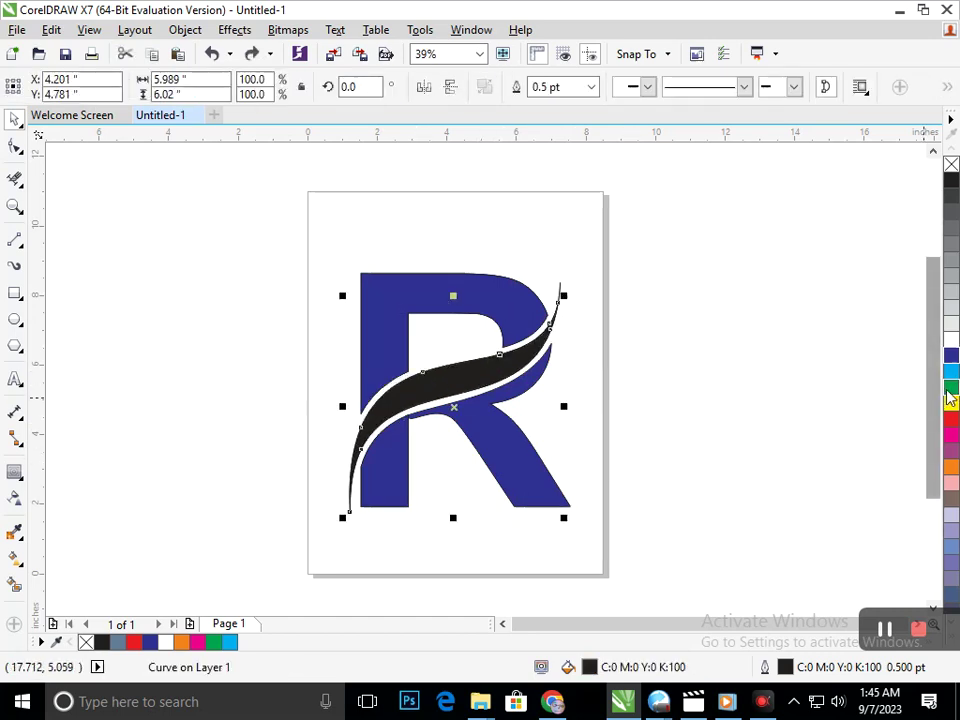
{"action": "left_click", "coordinate": [952, 389]}
{"action": "left_click", "coordinate": [907, 406]}
{"action": "scroll", "coordinate": [469, 422], "scroll_direction": "down", "scroll_amount": 1}
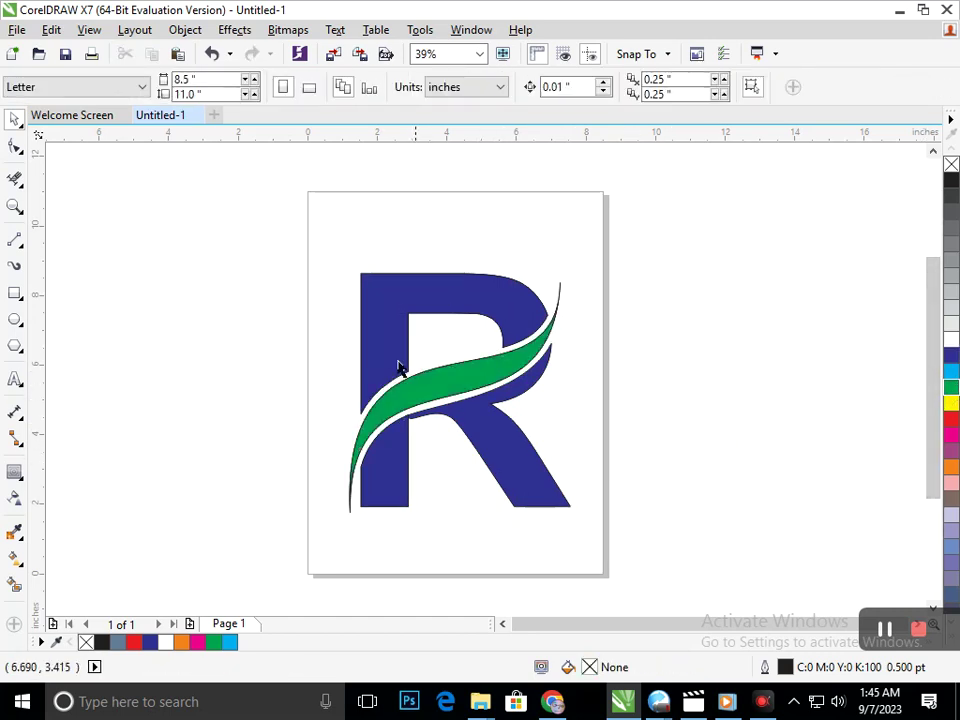
{"action": "scroll", "coordinate": [504, 429], "scroll_direction": "down", "scroll_amount": 2}
Select every piece of the R logo and move it off the page to the left.
{"action": "left_click_drag", "start_coordinate": [362, 283], "coordinate": [560, 460]}
{"action": "left_click_drag", "start_coordinate": [508, 441], "coordinate": [277, 403]}
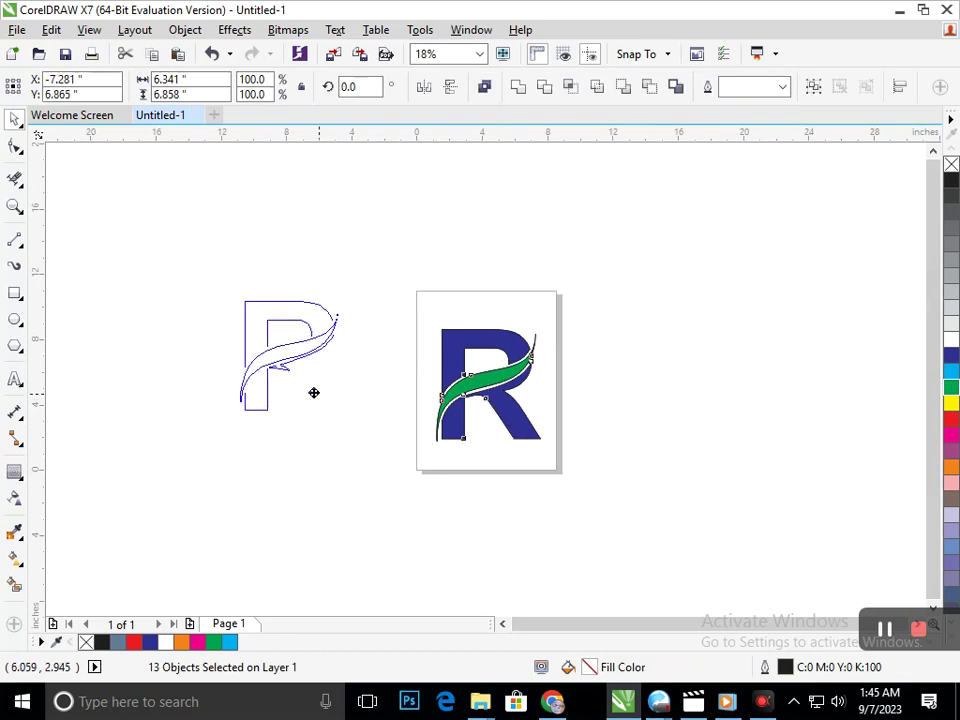
{"action": "left_click", "coordinate": [176, 289]}
{"action": "left_click_drag", "start_coordinate": [176, 280], "coordinate": [393, 444]}
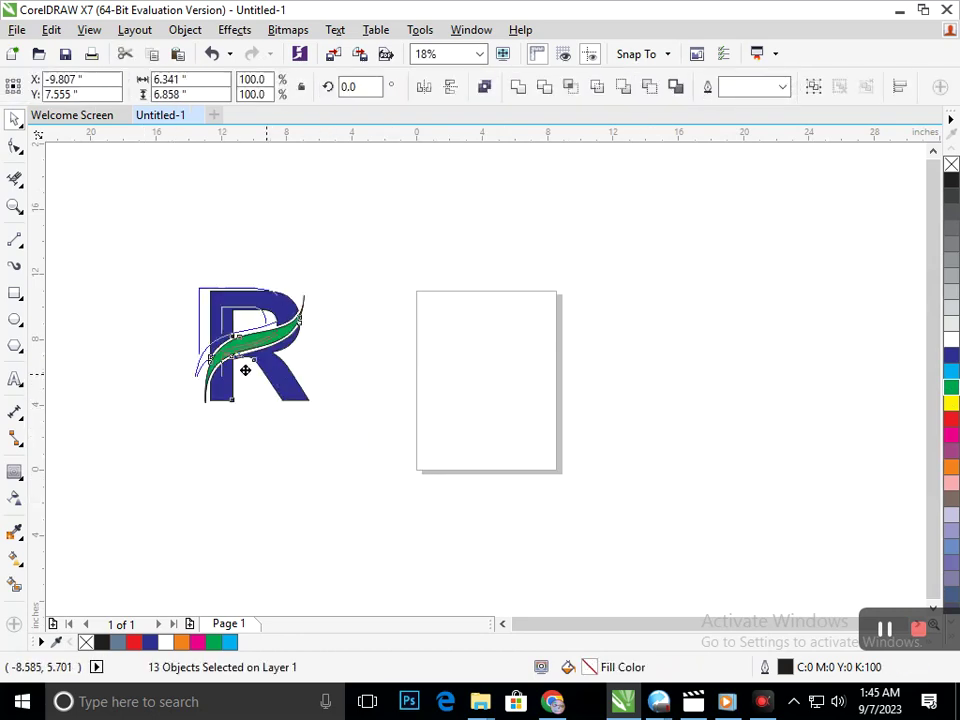
{"action": "left_click_drag", "start_coordinate": [203, 340], "coordinate": [135, 340]}
{"action": "left_click_drag", "start_coordinate": [111, 257], "coordinate": [240, 368]}
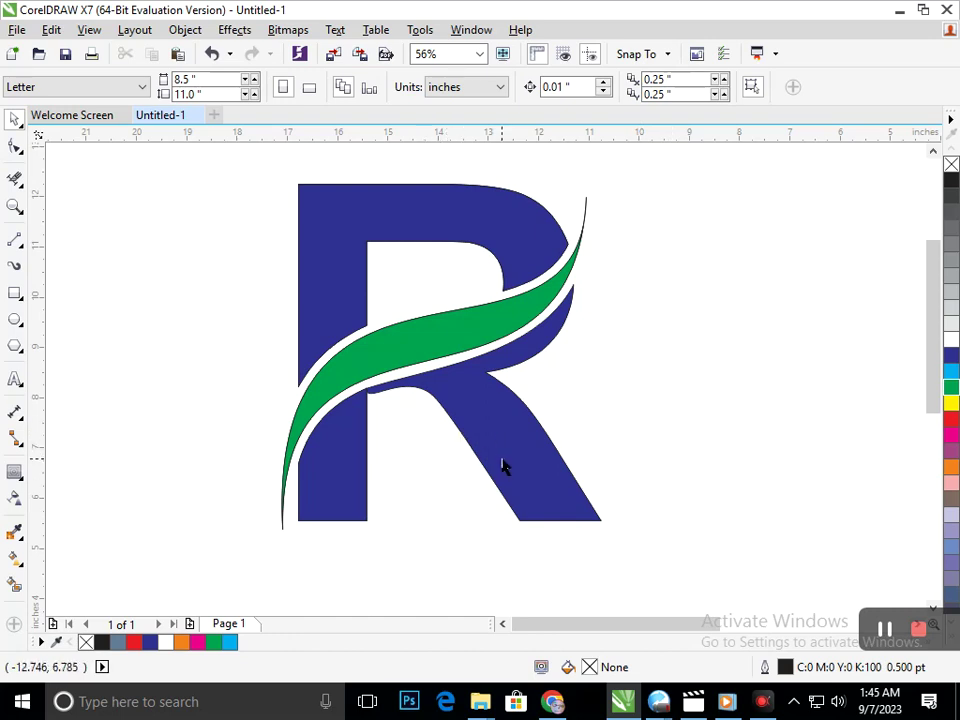
Shrink the R logo about its centre and shift it slightly right.
{"action": "left_click_drag", "start_coordinate": [259, 167], "coordinate": [681, 572]}
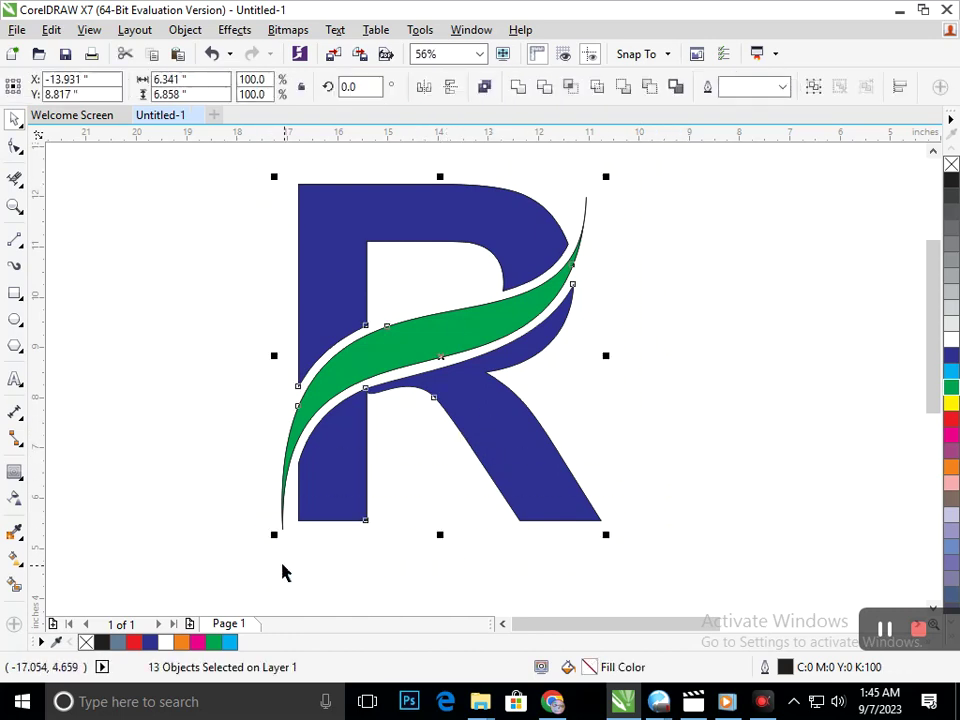
{"action": "left_click_drag", "start_coordinate": [273, 543], "coordinate": [317, 494]}
{"action": "left_click_drag", "start_coordinate": [364, 459], "coordinate": [439, 465]}
{"action": "left_click_drag", "start_coordinate": [388, 498], "coordinate": [402, 510]}
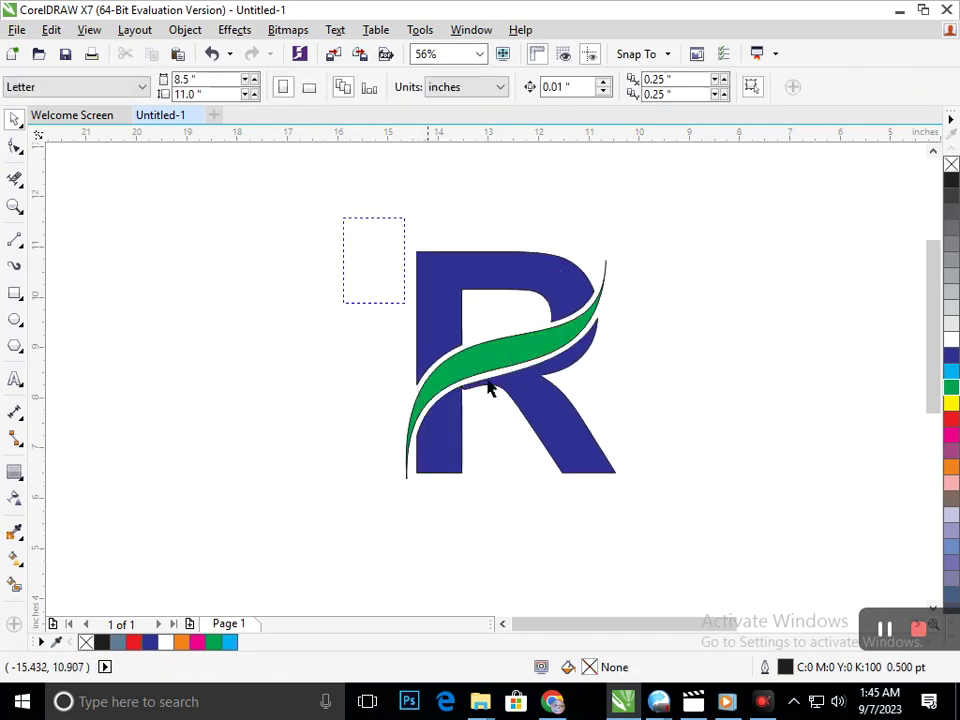
Group all 13 logo pieces, enlarge the group slightly, and place it a little further left.
{"action": "left_click_drag", "start_coordinate": [364, 255], "coordinate": [727, 547]}
{"action": "key", "text": "ctrl+g"}
{"action": "left_click", "coordinate": [414, 467]}
{"action": "mouse_move", "coordinate": [399, 487]}
{"action": "left_mouse_down"}
{"action": "mouse_move", "coordinate": [385, 505]}
{"action": "mouse_move", "coordinate": [415, 485]}
{"action": "left_mouse_up"}
{"action": "left_click", "coordinate": [443, 523]}
{"action": "left_click", "coordinate": [435, 484]}
{"action": "left_click", "coordinate": [465, 540]}
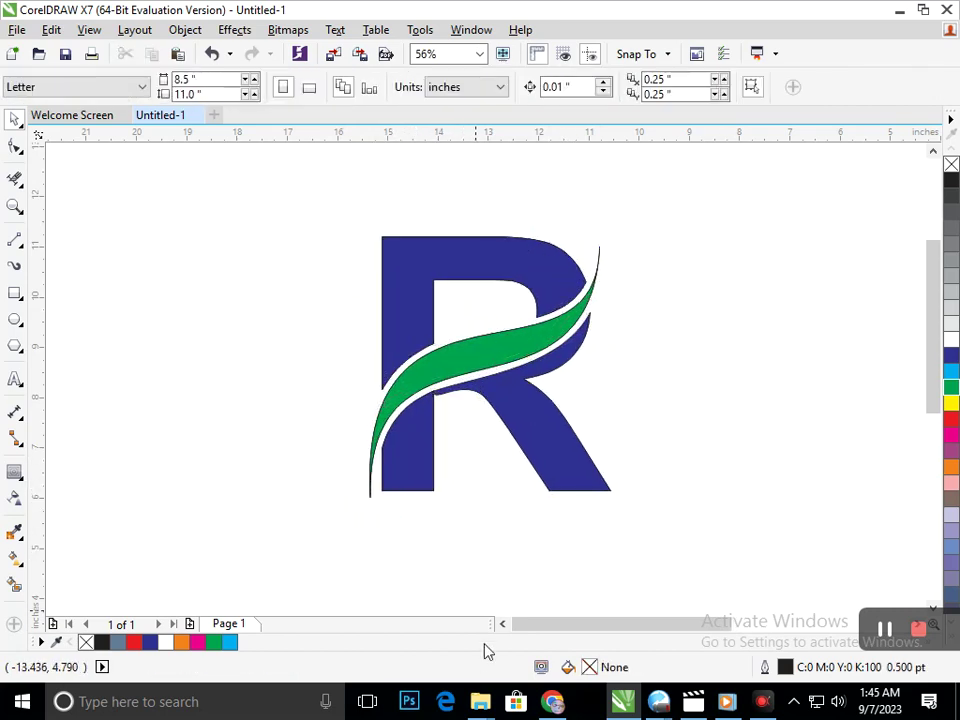